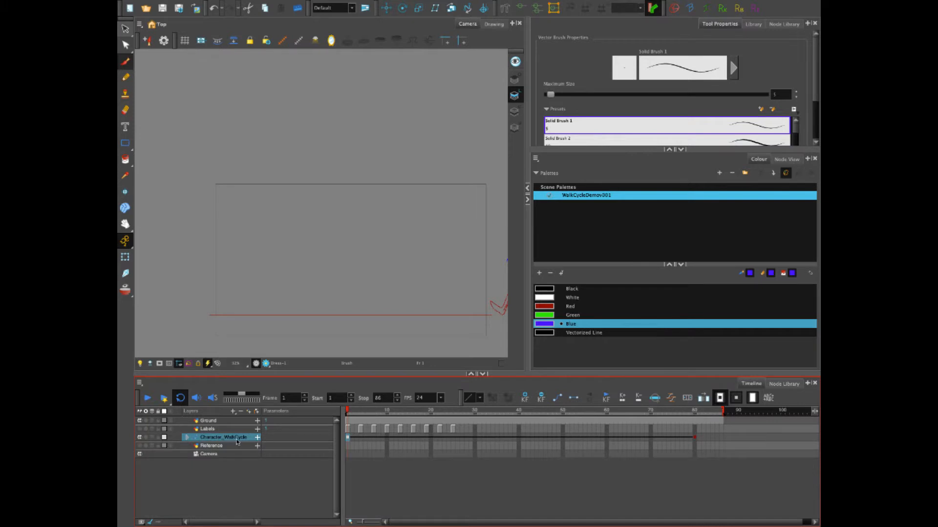
Step: Scrub through the opening frames of the walk animation and hide the Ground layer
{"action": "left_click_drag", "start_coordinate": [353, 415], "coordinate": [435, 415]}
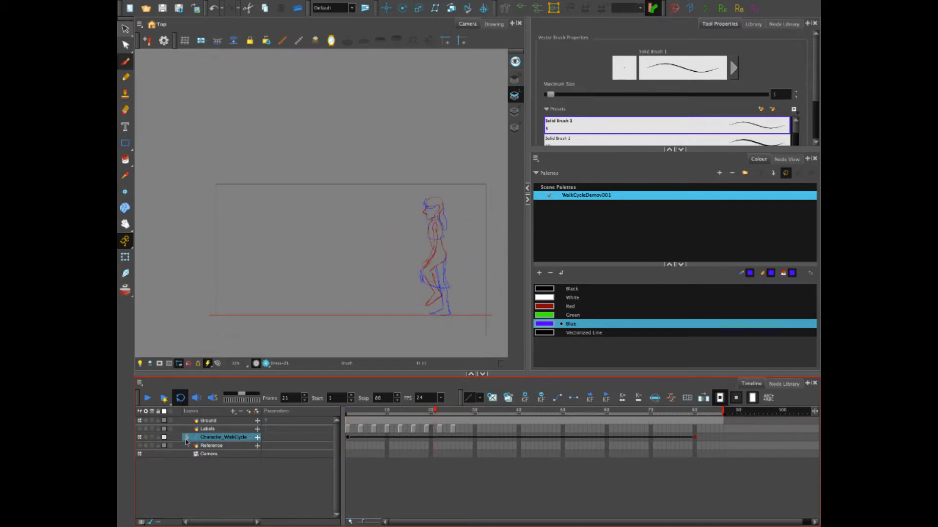
{"action": "left_click", "coordinate": [187, 437]}
{"action": "left_click", "coordinate": [188, 438]}
{"action": "left_click", "coordinate": [140, 421]}
{"action": "left_click_drag", "start_coordinate": [435, 413], "coordinate": [318, 414]}
{"action": "left_click", "coordinate": [141, 421]}
{"action": "left_click", "coordinate": [141, 421]}
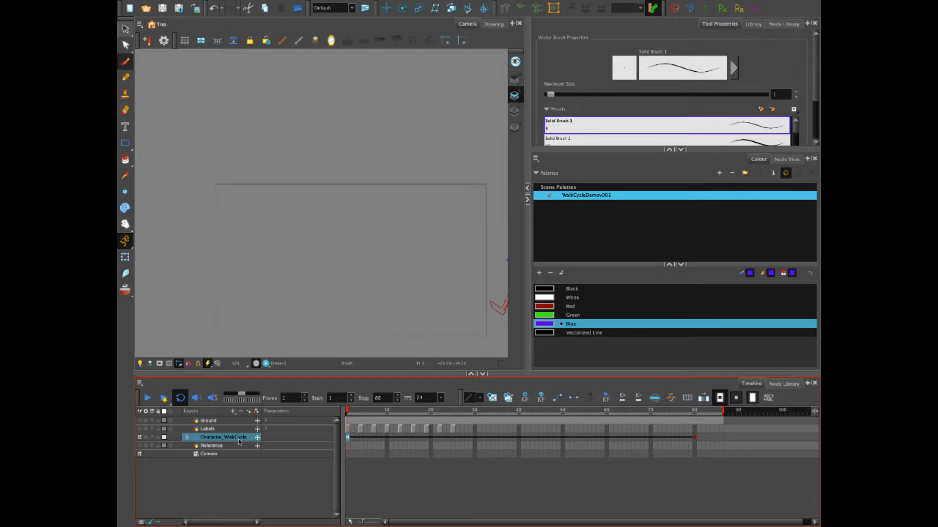
Step: Add a vector drawing layer named BG directly above the Camera layer
{"action": "left_click", "coordinate": [223, 454]}
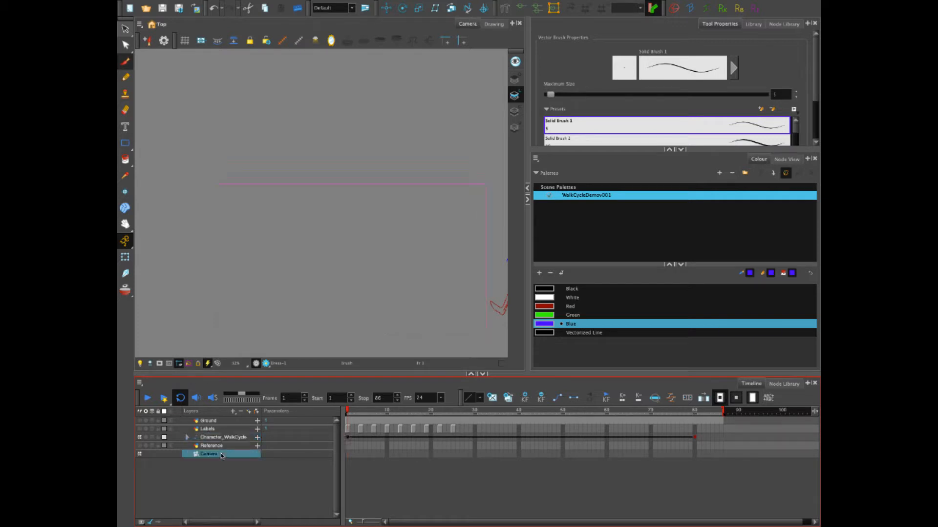
{"action": "left_click", "coordinate": [233, 412]}
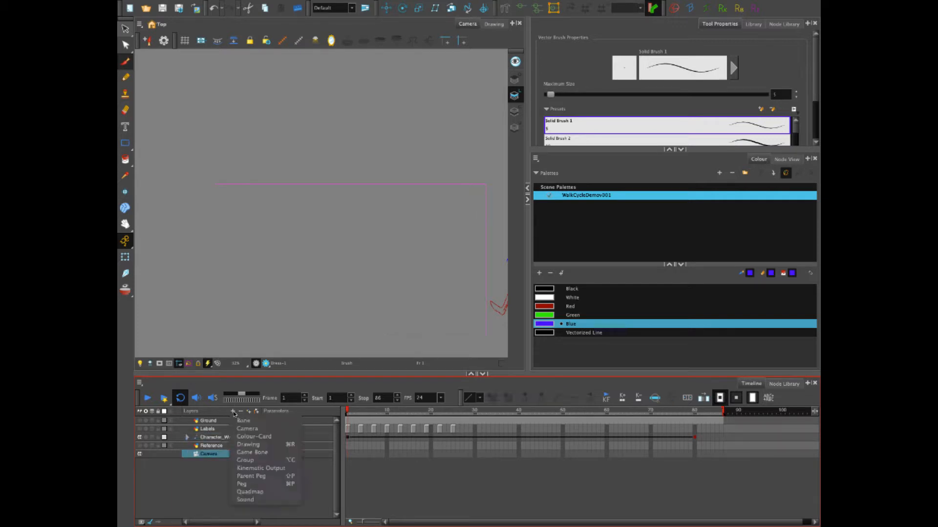
{"action": "left_click", "coordinate": [273, 446]}
{"action": "type", "text": "BC"}
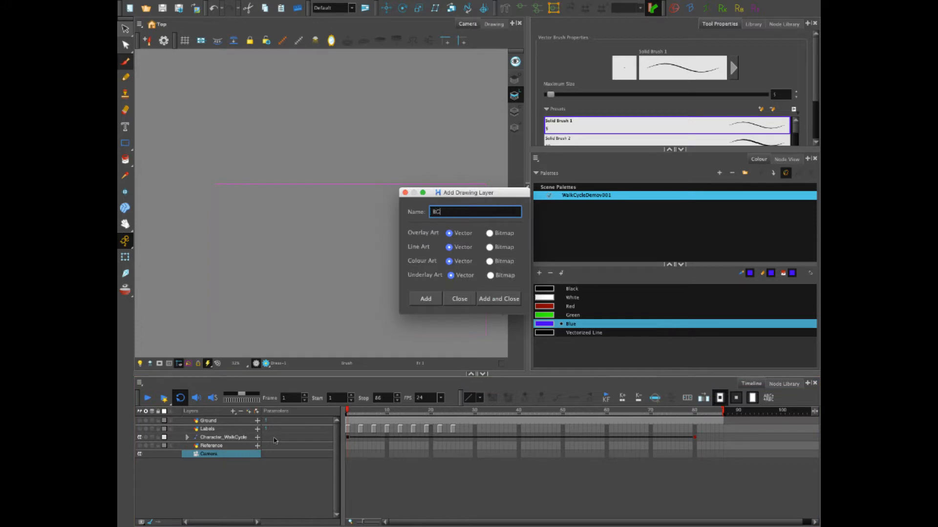
{"action": "left_click", "coordinate": [503, 300]}
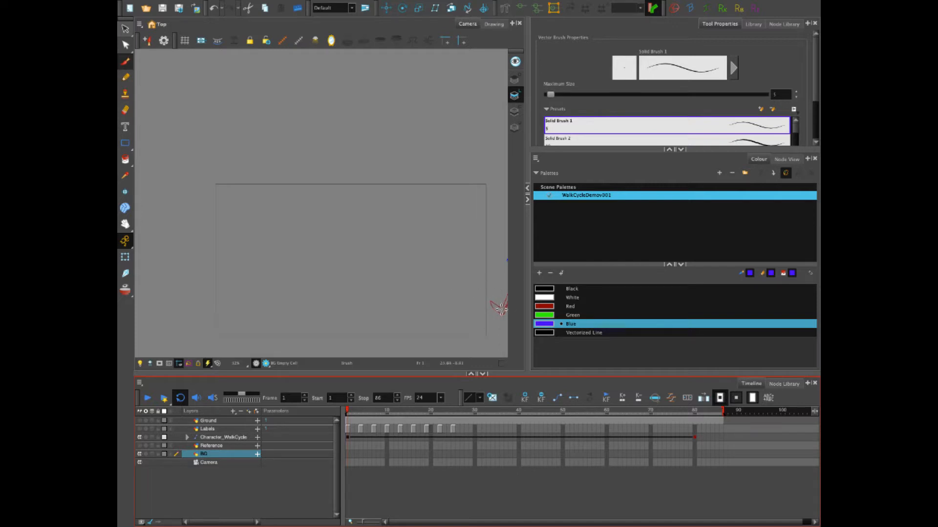
Step: Sketch a blue ground line across the camera frame on BG and extend the drawing's exposure to frame 86
{"action": "left_click", "coordinate": [502, 307]}
{"action": "left_click_drag", "start_coordinate": [502, 307], "coordinate": [201, 305]}
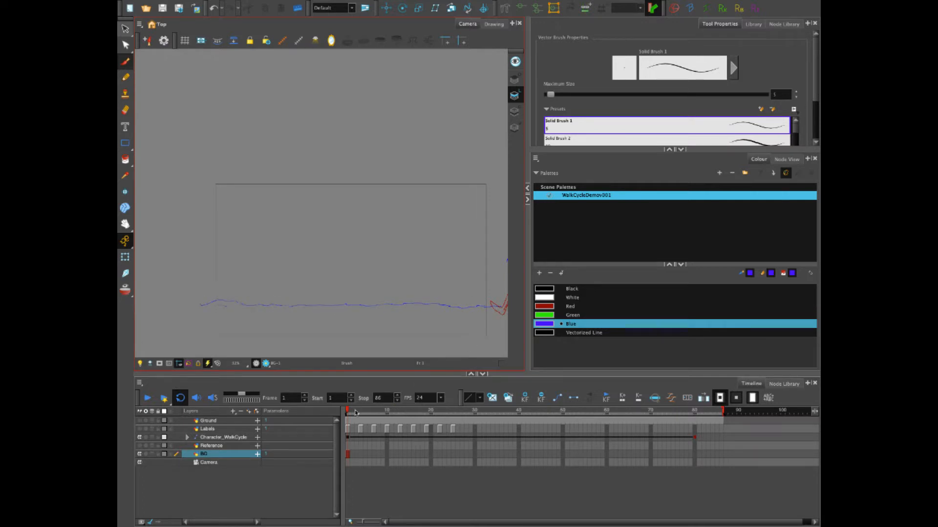
{"action": "left_click", "coordinate": [387, 413]}
{"action": "left_click_drag", "start_coordinate": [388, 412], "coordinate": [391, 413]}
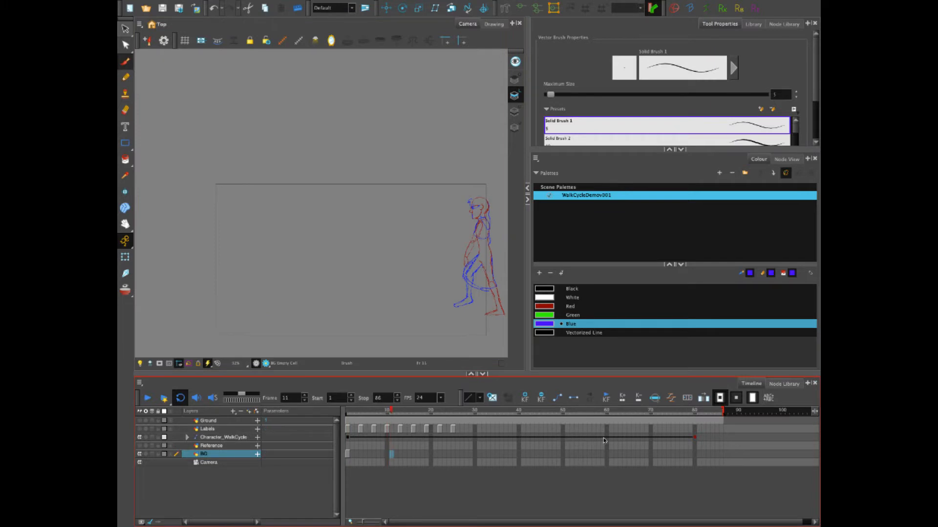
{"action": "left_click", "coordinate": [719, 454]}
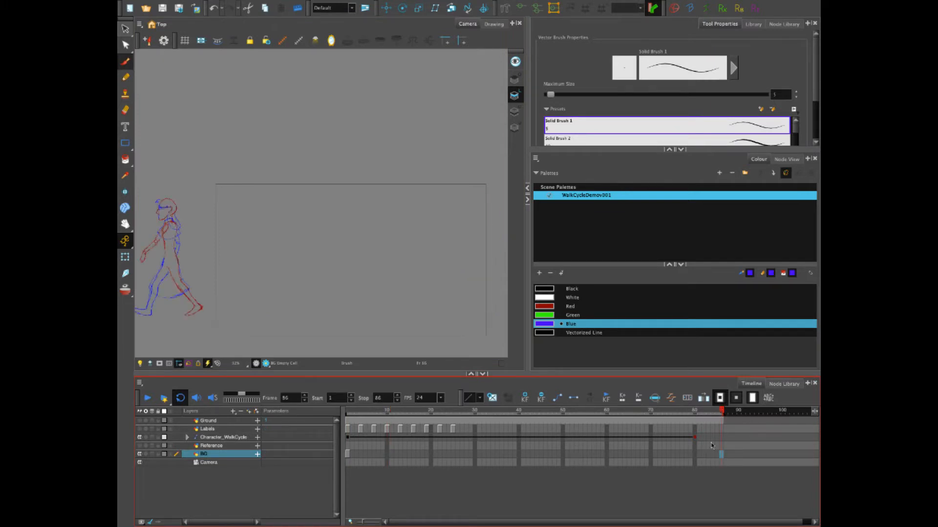
{"action": "key", "text": "F5"}
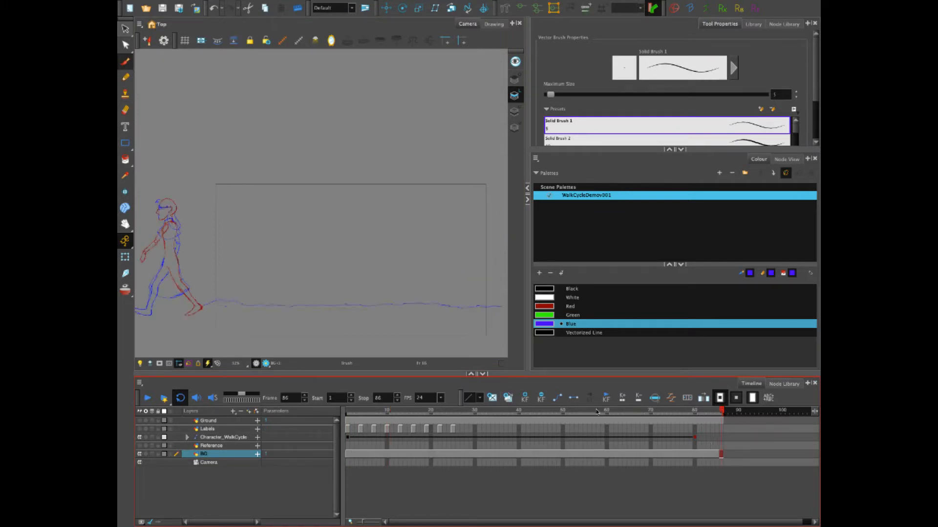
{"action": "mouse_move", "coordinate": [593, 411]}
{"action": "left_mouse_down"}
{"action": "mouse_move", "coordinate": [384, 430]}
{"action": "mouse_move", "coordinate": [686, 442]}
{"action": "mouse_move", "coordinate": [336, 440]}
{"action": "left_mouse_up"}
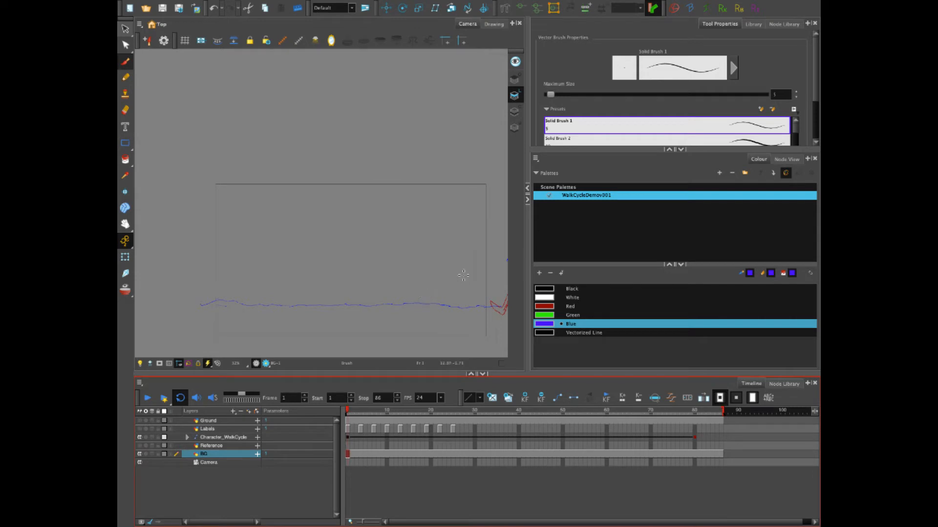
Step: Sketch a large tree with a forked trunk and two rounded canopies at the left end of the ground line
{"action": "mouse_move", "coordinate": [202, 303]}
{"action": "left_mouse_down"}
{"action": "mouse_move", "coordinate": [177, 301]}
{"action": "mouse_move", "coordinate": [210, 289]}
{"action": "mouse_move", "coordinate": [226, 158]}
{"action": "left_mouse_up"}
{"action": "mouse_move", "coordinate": [244, 202]}
{"action": "left_mouse_down"}
{"action": "mouse_move", "coordinate": [262, 196]}
{"action": "mouse_move", "coordinate": [241, 235]}
{"action": "mouse_move", "coordinate": [239, 292]}
{"action": "left_mouse_up"}
{"action": "mouse_move", "coordinate": [259, 198]}
{"action": "left_mouse_down"}
{"action": "mouse_move", "coordinate": [311, 198]}
{"action": "mouse_move", "coordinate": [311, 169]}
{"action": "mouse_move", "coordinate": [263, 151]}
{"action": "mouse_move", "coordinate": [251, 165]}
{"action": "mouse_move", "coordinate": [240, 128]}
{"action": "mouse_move", "coordinate": [183, 140]}
{"action": "mouse_move", "coordinate": [193, 176]}
{"action": "mouse_move", "coordinate": [210, 182]}
{"action": "mouse_move", "coordinate": [190, 186]}
{"action": "mouse_move", "coordinate": [238, 158]}
{"action": "left_mouse_up"}
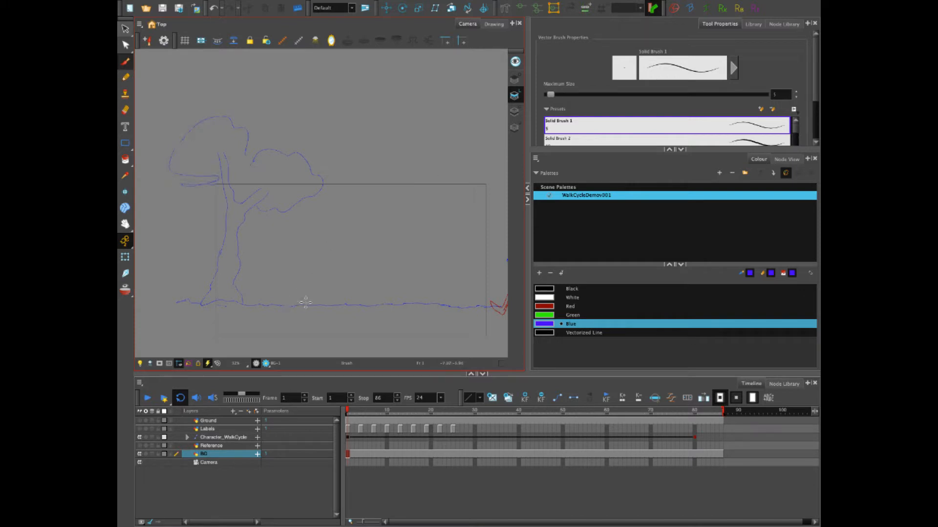
Step: Sketch a second tree in the middle of the ground line and add rounded bushes around both trunks
{"action": "mouse_move", "coordinate": [309, 304]}
{"action": "left_mouse_down"}
{"action": "mouse_move", "coordinate": [329, 270]}
{"action": "mouse_move", "coordinate": [324, 220]}
{"action": "mouse_move", "coordinate": [339, 240]}
{"action": "mouse_move", "coordinate": [360, 201]}
{"action": "mouse_move", "coordinate": [347, 281]}
{"action": "mouse_move", "coordinate": [353, 308]}
{"action": "left_mouse_up"}
{"action": "left_click_drag", "start_coordinate": [325, 227], "coordinate": [297, 204]}
{"action": "mouse_move", "coordinate": [328, 175]}
{"action": "left_mouse_down"}
{"action": "mouse_move", "coordinate": [360, 160]}
{"action": "mouse_move", "coordinate": [393, 196]}
{"action": "mouse_move", "coordinate": [358, 228]}
{"action": "mouse_move", "coordinate": [338, 228]}
{"action": "left_mouse_up"}
{"action": "mouse_move", "coordinate": [320, 283]}
{"action": "left_mouse_down"}
{"action": "mouse_move", "coordinate": [303, 277]}
{"action": "mouse_move", "coordinate": [281, 305]}
{"action": "left_mouse_up"}
{"action": "left_click_drag", "start_coordinate": [357, 292], "coordinate": [365, 306]}
{"action": "mouse_move", "coordinate": [240, 280]}
{"action": "left_mouse_down"}
{"action": "mouse_move", "coordinate": [267, 300]}
{"action": "mouse_move", "coordinate": [218, 296]}
{"action": "mouse_move", "coordinate": [203, 278]}
{"action": "mouse_move", "coordinate": [177, 298]}
{"action": "left_mouse_up"}
Step: Sketch a tall tree with a broad canopy near the frame's right edge, with small bushes at its base
{"action": "mouse_move", "coordinate": [410, 299]}
{"action": "left_mouse_down"}
{"action": "mouse_move", "coordinate": [426, 276]}
{"action": "mouse_move", "coordinate": [419, 159]}
{"action": "mouse_move", "coordinate": [432, 198]}
{"action": "mouse_move", "coordinate": [453, 168]}
{"action": "mouse_move", "coordinate": [442, 234]}
{"action": "mouse_move", "coordinate": [453, 296]}
{"action": "mouse_move", "coordinate": [464, 306]}
{"action": "left_mouse_up"}
{"action": "left_click_drag", "start_coordinate": [422, 282], "coordinate": [396, 299]}
{"action": "mouse_move", "coordinate": [454, 289]}
{"action": "left_mouse_down"}
{"action": "mouse_move", "coordinate": [467, 284]}
{"action": "mouse_move", "coordinate": [484, 307]}
{"action": "left_mouse_up"}
{"action": "mouse_move", "coordinate": [424, 170]}
{"action": "left_mouse_down"}
{"action": "mouse_move", "coordinate": [404, 173]}
{"action": "mouse_move", "coordinate": [384, 142]}
{"action": "mouse_move", "coordinate": [401, 120]}
{"action": "mouse_move", "coordinate": [443, 114]}
{"action": "mouse_move", "coordinate": [485, 136]}
{"action": "mouse_move", "coordinate": [477, 181]}
{"action": "left_mouse_up"}
{"action": "key", "text": "ctrl+z"}
{"action": "mouse_move", "coordinate": [463, 194]}
{"action": "left_mouse_down"}
{"action": "mouse_move", "coordinate": [490, 164]}
{"action": "mouse_move", "coordinate": [461, 195]}
{"action": "left_mouse_up"}
{"action": "left_click_drag", "start_coordinate": [380, 137], "coordinate": [414, 179]}
Step: Add two small round-topped trees on either side of the tall tree's trunk
{"action": "mouse_move", "coordinate": [379, 302]}
{"action": "left_mouse_down"}
{"action": "mouse_move", "coordinate": [373, 254]}
{"action": "mouse_move", "coordinate": [382, 262]}
{"action": "mouse_move", "coordinate": [398, 241]}
{"action": "mouse_move", "coordinate": [387, 294]}
{"action": "mouse_move", "coordinate": [387, 273]}
{"action": "mouse_move", "coordinate": [360, 234]}
{"action": "mouse_move", "coordinate": [388, 247]}
{"action": "left_mouse_up"}
{"action": "left_click_drag", "start_coordinate": [377, 284], "coordinate": [361, 297]}
{"action": "mouse_move", "coordinate": [484, 261]}
{"action": "left_mouse_down"}
{"action": "mouse_move", "coordinate": [471, 275]}
{"action": "mouse_move", "coordinate": [471, 292]}
{"action": "mouse_move", "coordinate": [488, 276]}
{"action": "mouse_move", "coordinate": [465, 262]}
{"action": "mouse_move", "coordinate": [451, 280]}
{"action": "mouse_move", "coordinate": [457, 237]}
{"action": "mouse_move", "coordinate": [469, 257]}
{"action": "mouse_move", "coordinate": [463, 285]}
{"action": "mouse_move", "coordinate": [456, 212]}
{"action": "mouse_move", "coordinate": [482, 207]}
{"action": "mouse_move", "coordinate": [454, 225]}
{"action": "mouse_move", "coordinate": [452, 247]}
{"action": "left_mouse_up"}
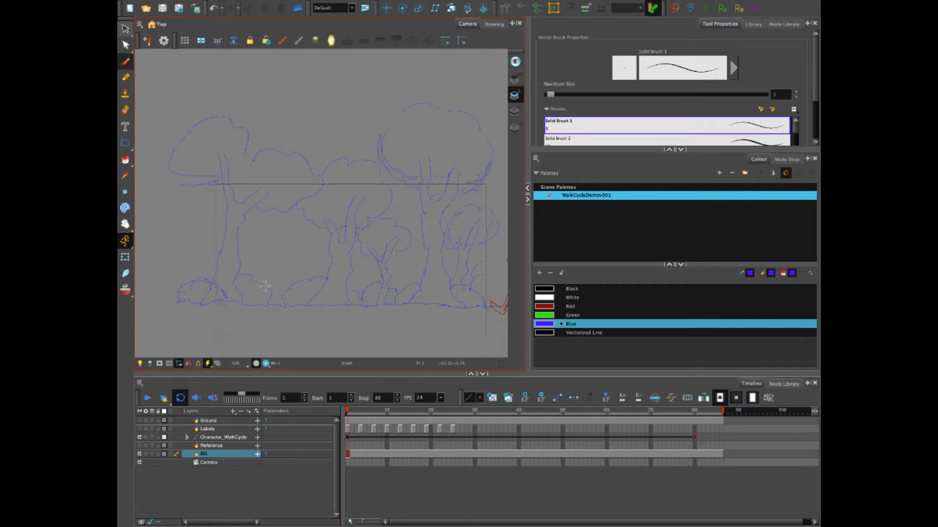
Step: Fill the gaps in the forest with another small round tree and thin background trunks
{"action": "mouse_move", "coordinate": [264, 286]}
{"action": "left_mouse_down"}
{"action": "mouse_move", "coordinate": [266, 242]}
{"action": "mouse_move", "coordinate": [274, 269]}
{"action": "mouse_move", "coordinate": [283, 253]}
{"action": "mouse_move", "coordinate": [286, 290]}
{"action": "mouse_move", "coordinate": [264, 253]}
{"action": "mouse_move", "coordinate": [264, 226]}
{"action": "mouse_move", "coordinate": [291, 233]}
{"action": "mouse_move", "coordinate": [292, 257]}
{"action": "mouse_move", "coordinate": [280, 231]}
{"action": "mouse_move", "coordinate": [265, 261]}
{"action": "mouse_move", "coordinate": [258, 238]}
{"action": "mouse_move", "coordinate": [273, 222]}
{"action": "left_mouse_up"}
{"action": "left_click_drag", "start_coordinate": [300, 251], "coordinate": [291, 259]}
{"action": "left_click_drag", "start_coordinate": [201, 191], "coordinate": [189, 292]}
{"action": "mouse_move", "coordinate": [218, 192]}
{"action": "left_mouse_down"}
{"action": "mouse_move", "coordinate": [216, 241]}
{"action": "mouse_move", "coordinate": [218, 205]}
{"action": "mouse_move", "coordinate": [246, 249]}
{"action": "mouse_move", "coordinate": [249, 218]}
{"action": "left_mouse_up"}
{"action": "left_click_drag", "start_coordinate": [313, 253], "coordinate": [309, 225]}
{"action": "left_click_drag", "start_coordinate": [306, 265], "coordinate": [300, 282]}
{"action": "left_click_drag", "start_coordinate": [354, 240], "coordinate": [358, 261]}
{"action": "mouse_move", "coordinate": [398, 186]}
{"action": "left_mouse_down"}
{"action": "mouse_move", "coordinate": [397, 213]}
{"action": "mouse_move", "coordinate": [423, 267]}
{"action": "mouse_move", "coordinate": [414, 211]}
{"action": "left_mouse_up"}
{"action": "mouse_move", "coordinate": [347, 414]}
{"action": "left_mouse_down"}
{"action": "mouse_move", "coordinate": [693, 416]}
{"action": "mouse_move", "coordinate": [338, 426]}
{"action": "left_mouse_up"}
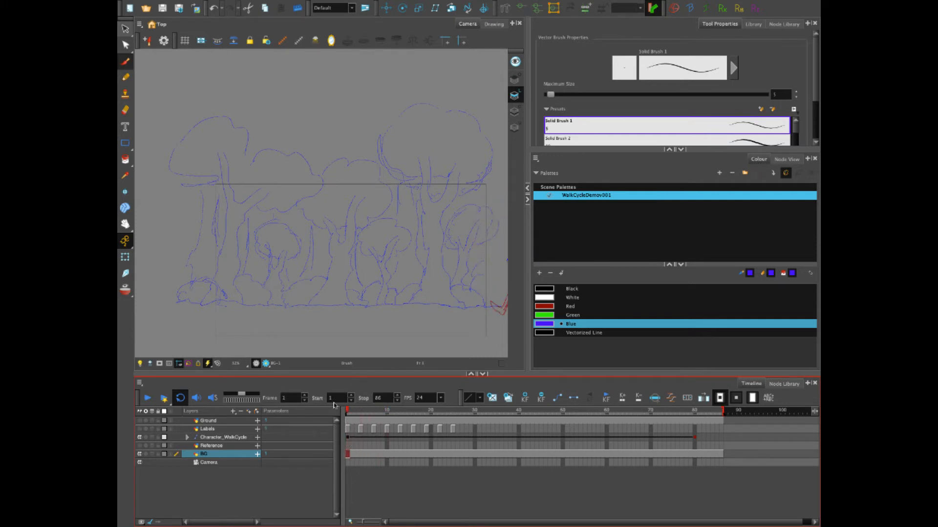
Step: Add a parent peg to the BG layer, move both nodes clear of the others, and select the peg at frame 1
{"action": "left_click", "coordinate": [785, 159]}
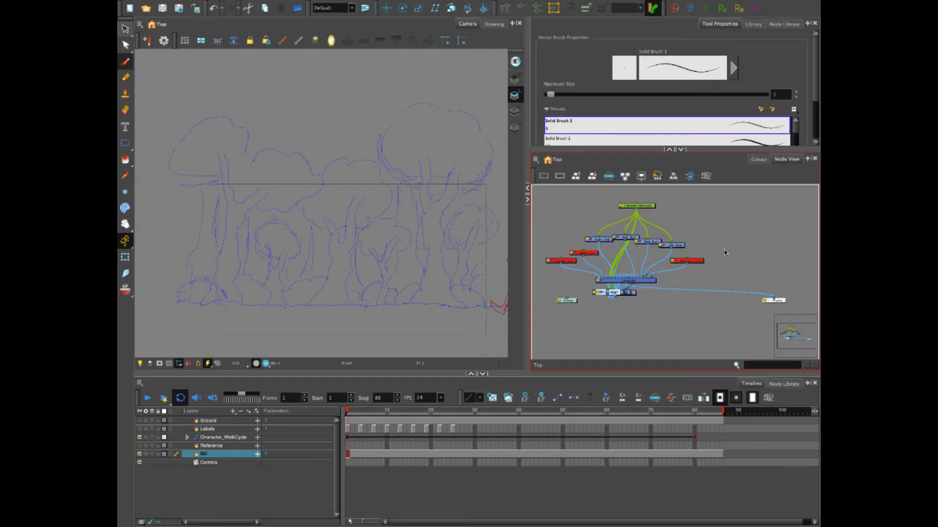
{"action": "left_click_drag", "start_coordinate": [615, 293], "coordinate": [659, 309]}
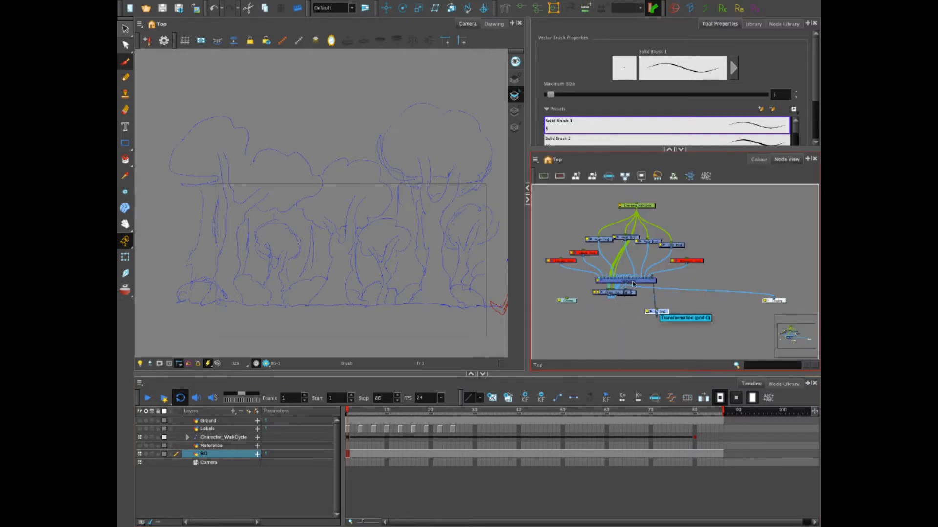
{"action": "left_click", "coordinate": [208, 455]}
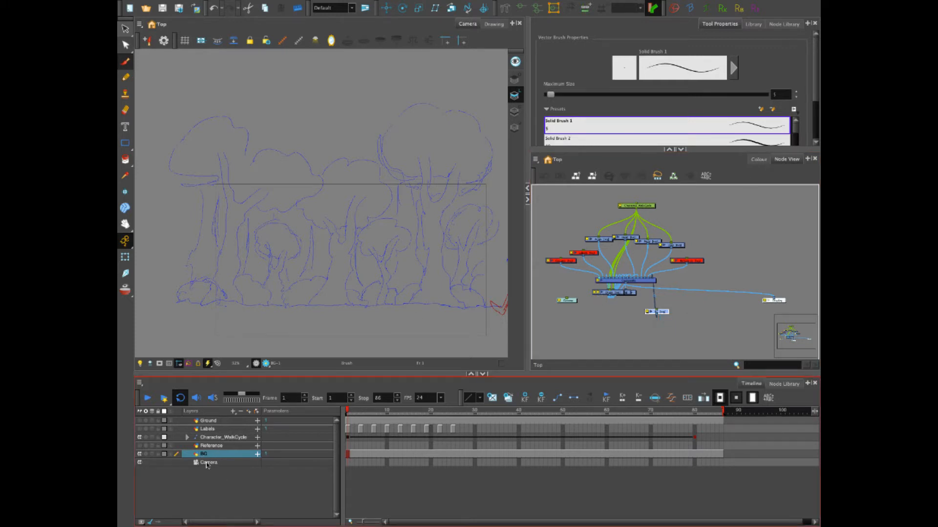
{"action": "key", "text": "ctrl+shift+p"}
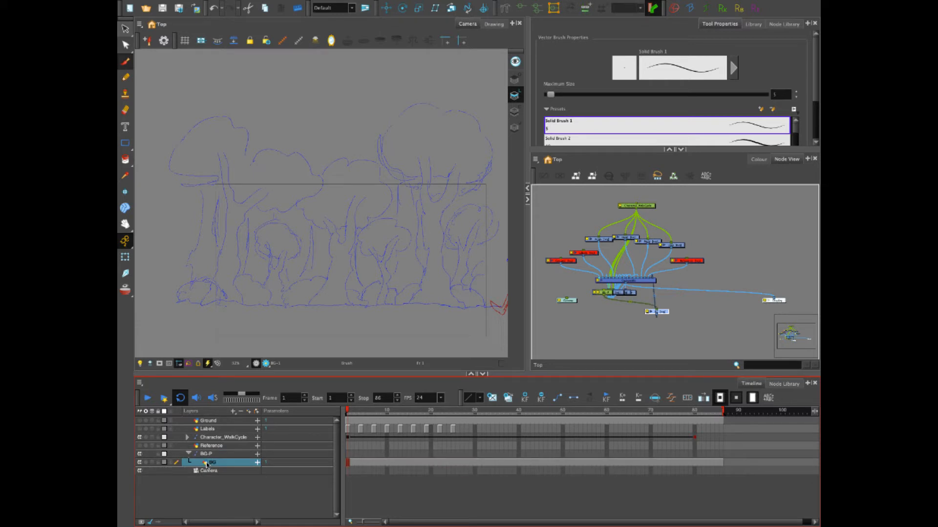
{"action": "left_click_drag", "start_coordinate": [609, 296], "coordinate": [603, 313]}
{"action": "left_click_drag", "start_coordinate": [665, 315], "coordinate": [641, 318]}
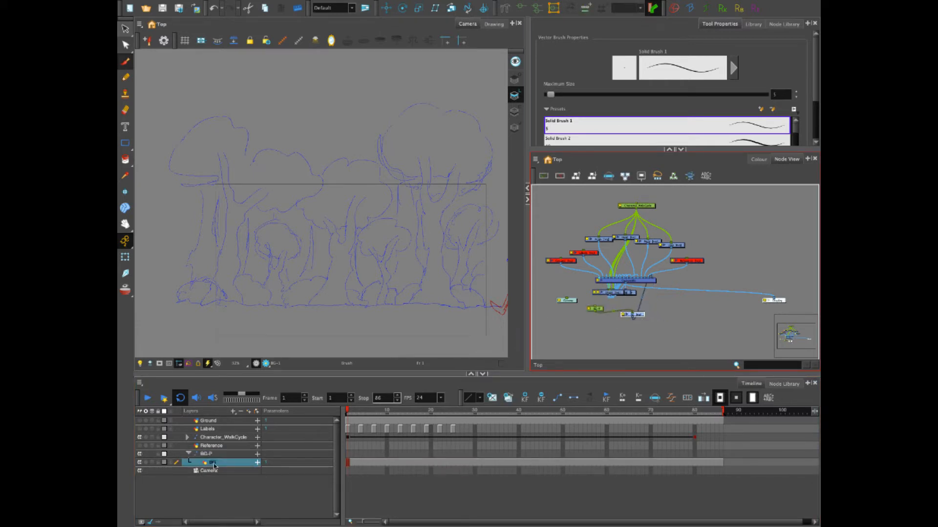
{"action": "left_click", "coordinate": [348, 454]}
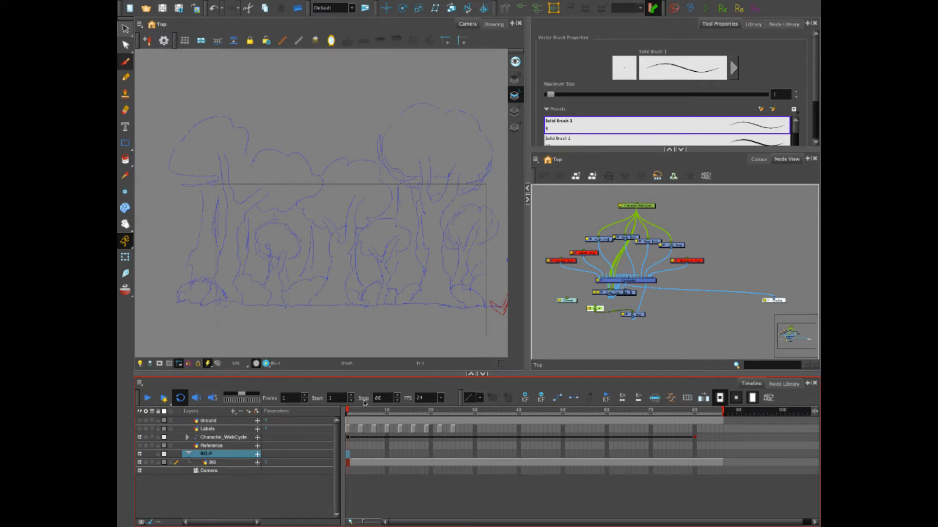
Step: Extend the BG drawing past the frame's right edge with another tree, a bush and more ground line
{"action": "left_click_drag", "start_coordinate": [450, 308], "coordinate": [393, 318]}
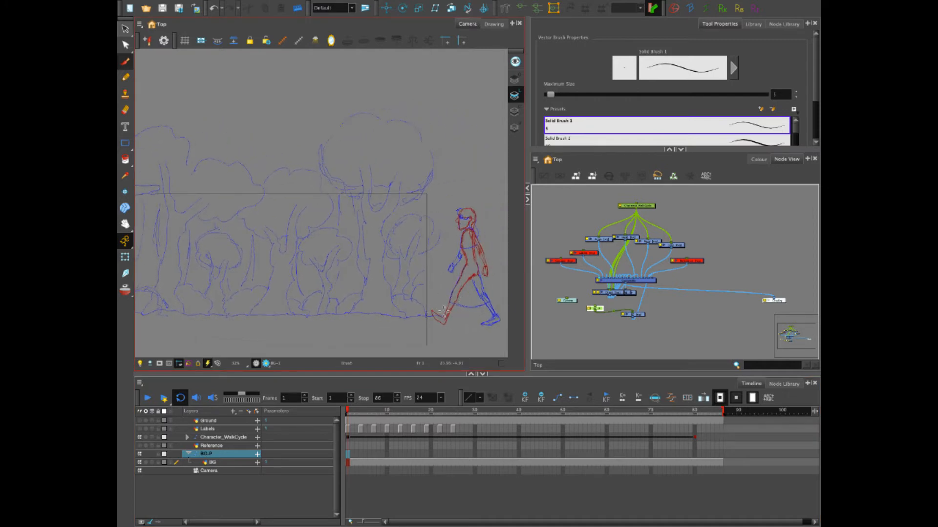
{"action": "left_click", "coordinate": [352, 463]}
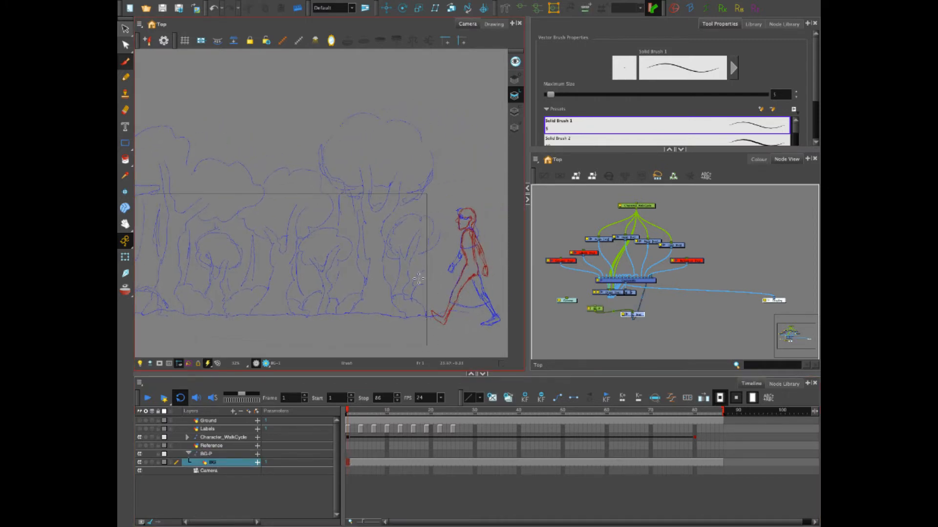
{"action": "mouse_move", "coordinate": [425, 315]}
{"action": "left_mouse_down"}
{"action": "mouse_move", "coordinate": [443, 297]}
{"action": "mouse_move", "coordinate": [459, 305]}
{"action": "mouse_move", "coordinate": [441, 294]}
{"action": "mouse_move", "coordinate": [451, 228]}
{"action": "mouse_move", "coordinate": [437, 187]}
{"action": "mouse_move", "coordinate": [451, 200]}
{"action": "mouse_move", "coordinate": [466, 159]}
{"action": "left_mouse_up"}
{"action": "mouse_move", "coordinate": [480, 155]}
{"action": "left_mouse_down"}
{"action": "mouse_move", "coordinate": [456, 224]}
{"action": "mouse_move", "coordinate": [469, 302]}
{"action": "left_mouse_up"}
{"action": "mouse_move", "coordinate": [437, 197]}
{"action": "left_mouse_down"}
{"action": "mouse_move", "coordinate": [430, 148]}
{"action": "mouse_move", "coordinate": [496, 146]}
{"action": "mouse_move", "coordinate": [464, 204]}
{"action": "mouse_move", "coordinate": [483, 208]}
{"action": "left_mouse_up"}
{"action": "mouse_move", "coordinate": [481, 301]}
{"action": "left_mouse_down"}
{"action": "mouse_move", "coordinate": [464, 295]}
{"action": "mouse_move", "coordinate": [478, 299]}
{"action": "mouse_move", "coordinate": [475, 287]}
{"action": "left_mouse_up"}
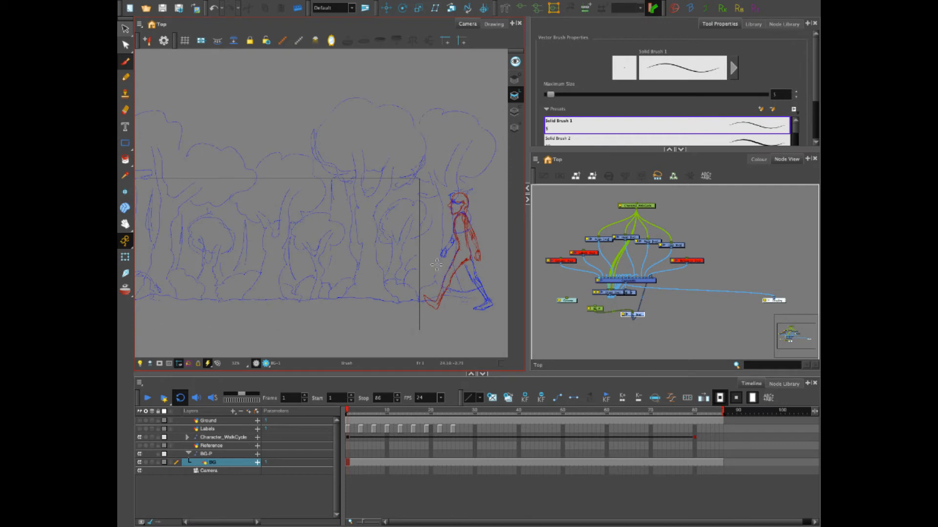
{"action": "mouse_move", "coordinate": [416, 259]}
{"action": "left_mouse_down"}
{"action": "mouse_move", "coordinate": [439, 267]}
{"action": "mouse_move", "coordinate": [406, 272]}
{"action": "left_mouse_up"}
{"action": "mouse_move", "coordinate": [415, 310]}
{"action": "left_mouse_down"}
{"action": "mouse_move", "coordinate": [498, 306]}
{"action": "mouse_move", "coordinate": [433, 306]}
{"action": "left_mouse_up"}
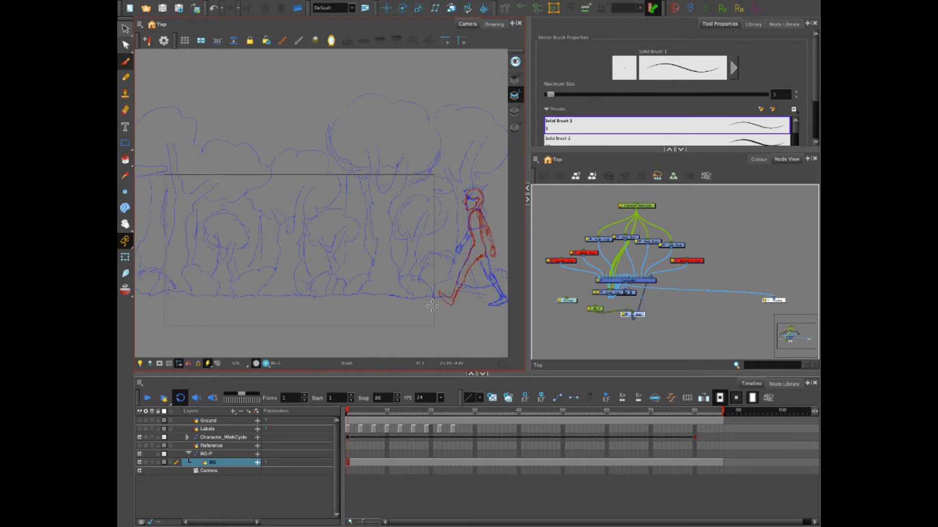
Step: Shift the BG-P peg horizontally to the left at frame 1 with the Translate tool
{"action": "scroll", "coordinate": [432, 306], "scroll_direction": "down", "scroll_amount": 2}
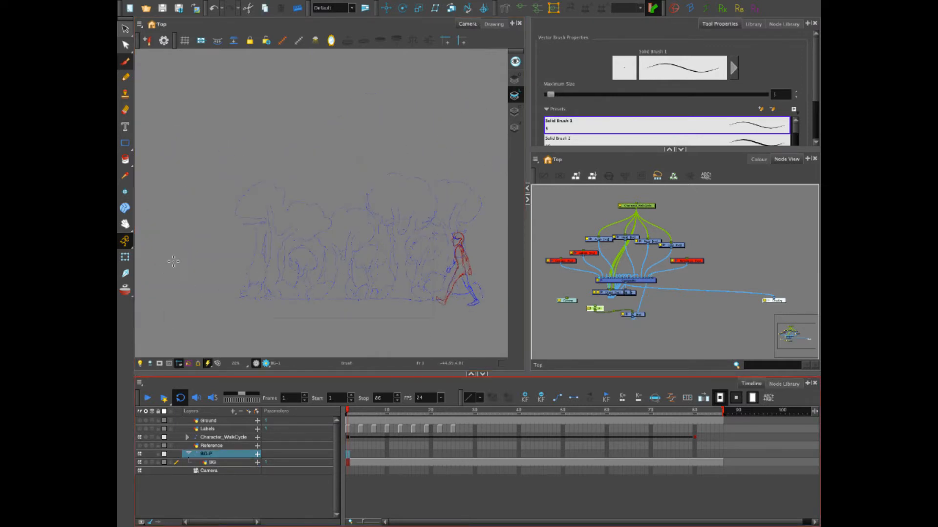
{"action": "left_click", "coordinate": [386, 8]}
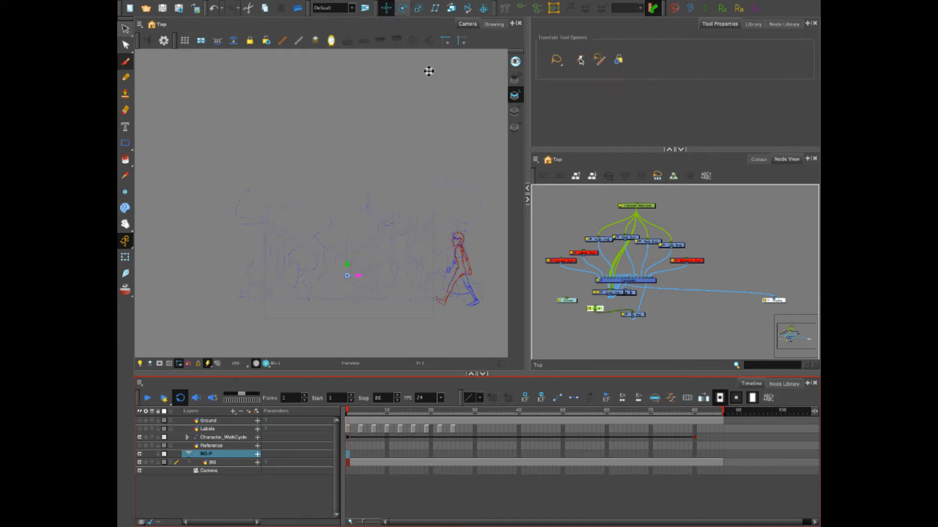
{"action": "mouse_move", "coordinate": [360, 276]}
{"action": "left_mouse_down"}
{"action": "mouse_move", "coordinate": [299, 278]}
{"action": "mouse_move", "coordinate": [330, 279]}
{"action": "left_mouse_up"}
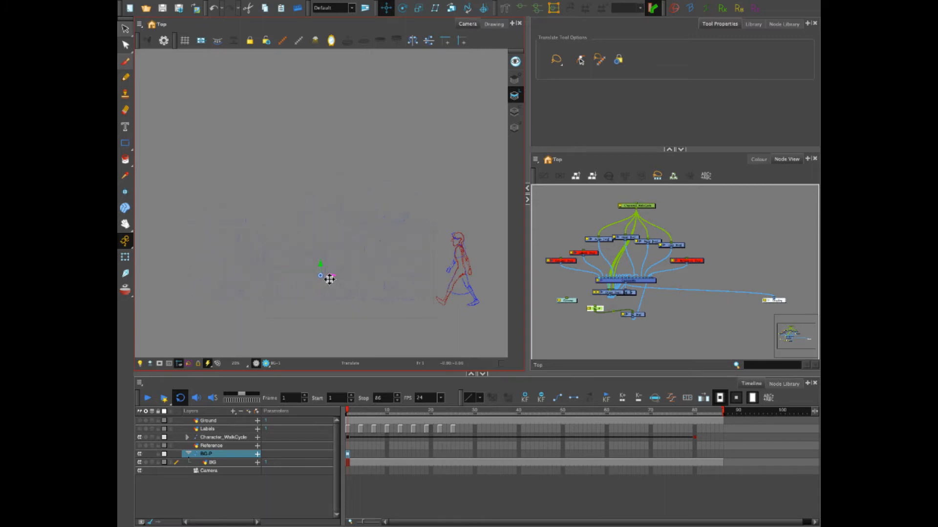
Step: Shift the BG-P peg horizontally to the right at frame 86 to animate the background pan
{"action": "left_click", "coordinate": [349, 453]}
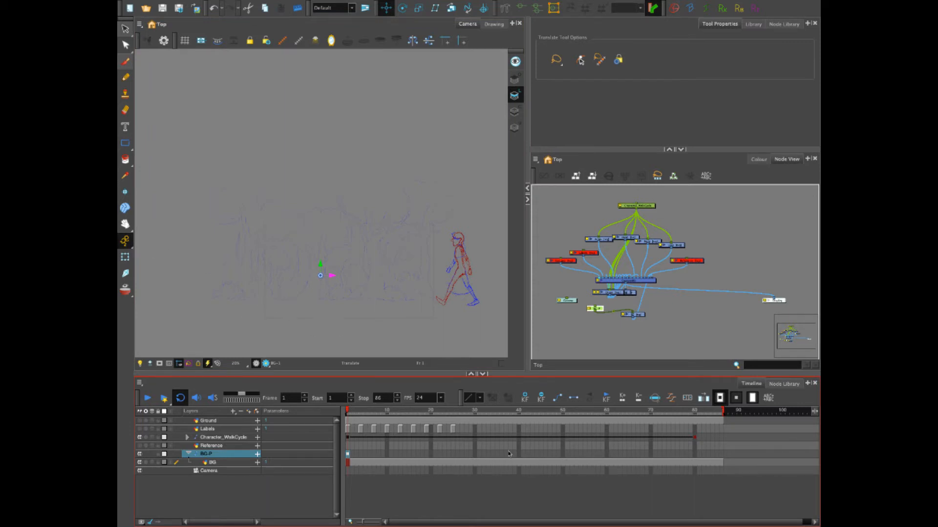
{"action": "left_click", "coordinate": [694, 453]}
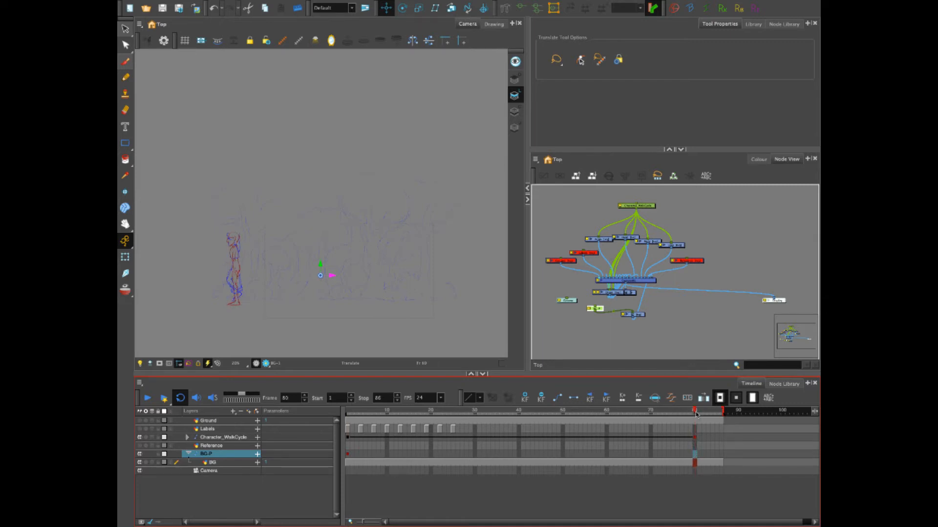
{"action": "left_click_drag", "start_coordinate": [696, 415], "coordinate": [721, 413]}
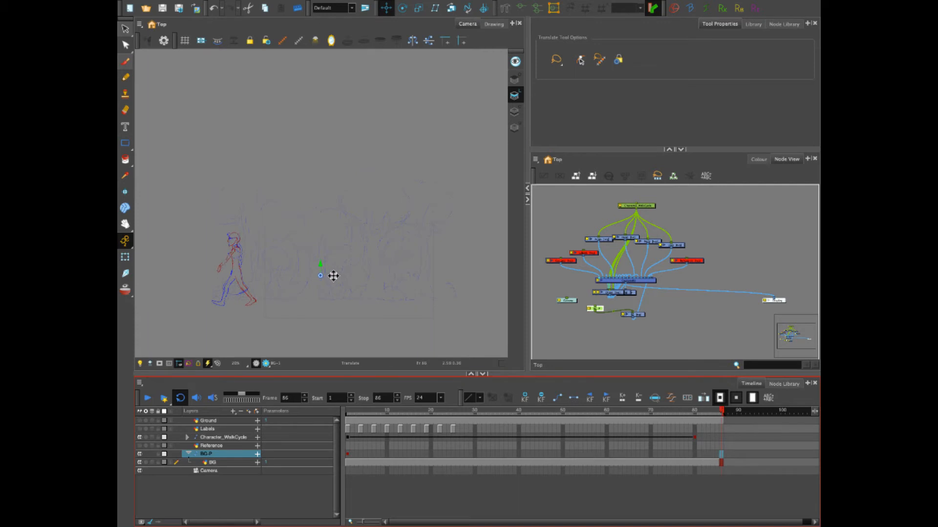
{"action": "left_click_drag", "start_coordinate": [333, 276], "coordinate": [358, 274]}
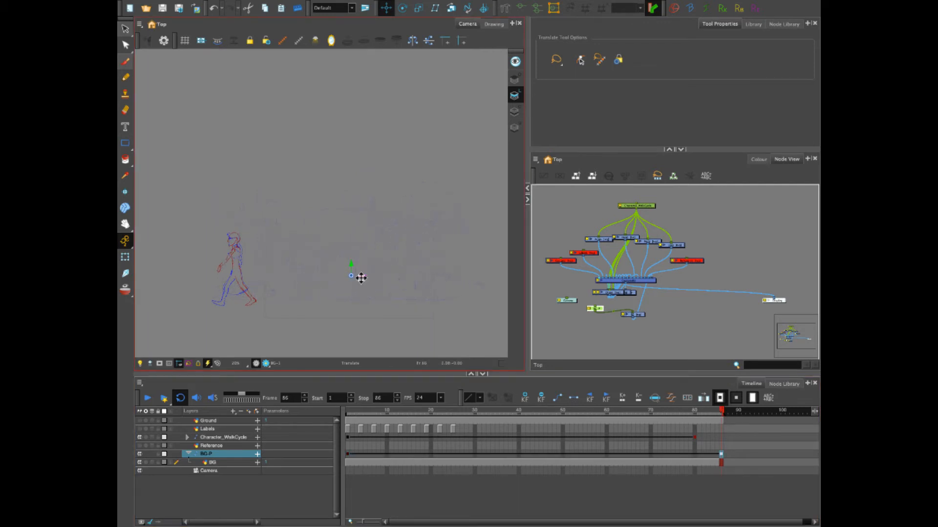
Step: Play the animation from frame 1 to review the character walking against the moving background
{"action": "left_click", "coordinate": [347, 413]}
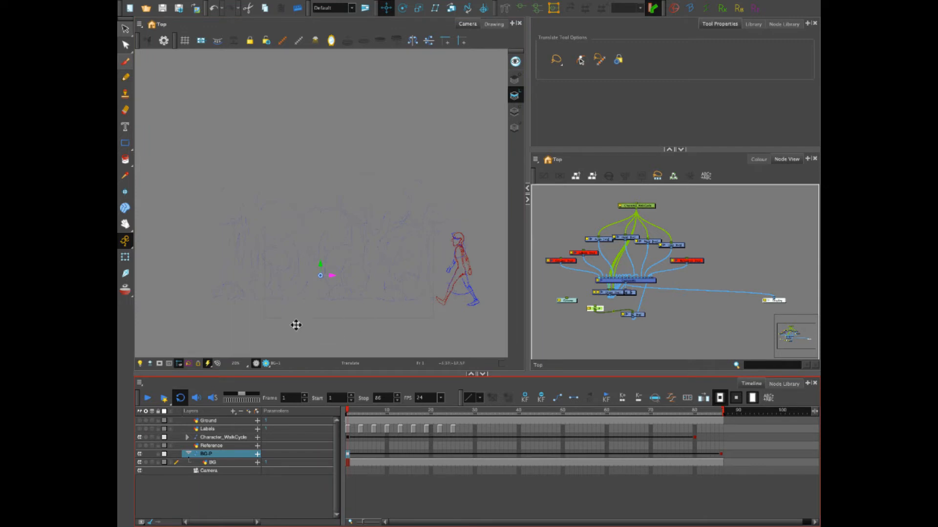
{"action": "left_click", "coordinate": [126, 29]}
{"action": "left_click", "coordinate": [399, 146]}
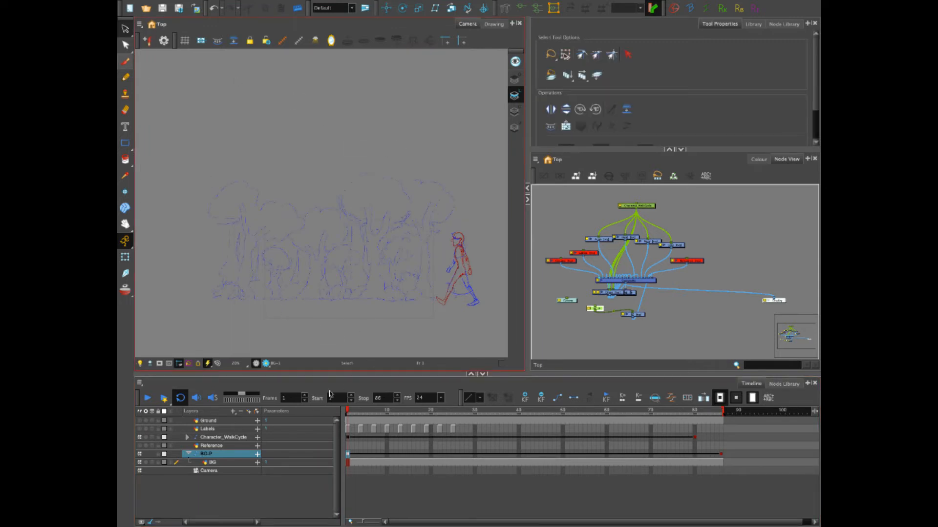
{"action": "left_click", "coordinate": [147, 399]}
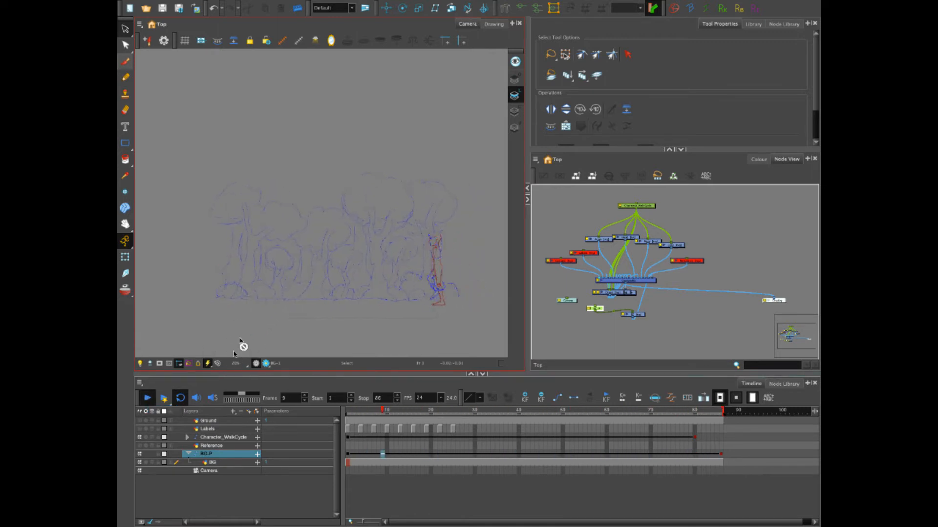
{"action": "left_click", "coordinate": [147, 398]}
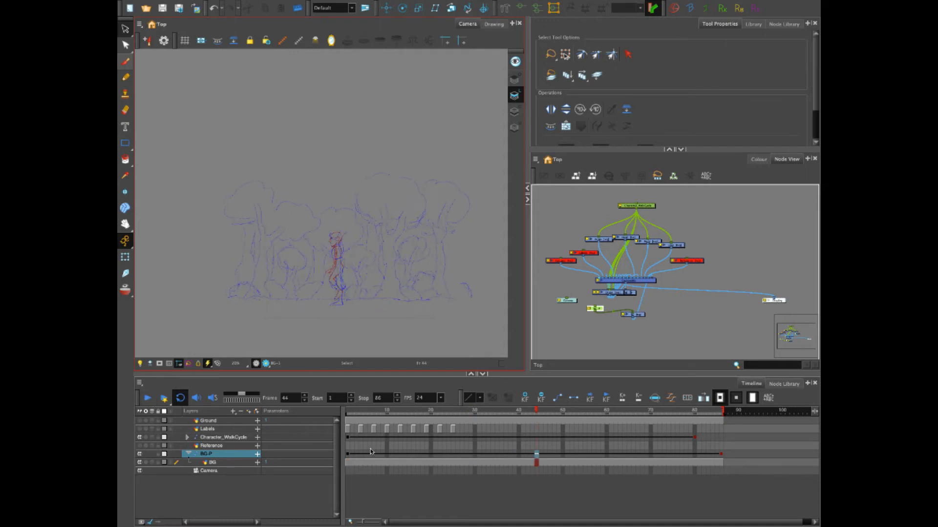
Step: Add a Colour-Card layer to the scene as a solid backdrop behind the forest drawing
{"action": "left_click", "coordinate": [370, 482]}
{"action": "left_click", "coordinate": [235, 412]}
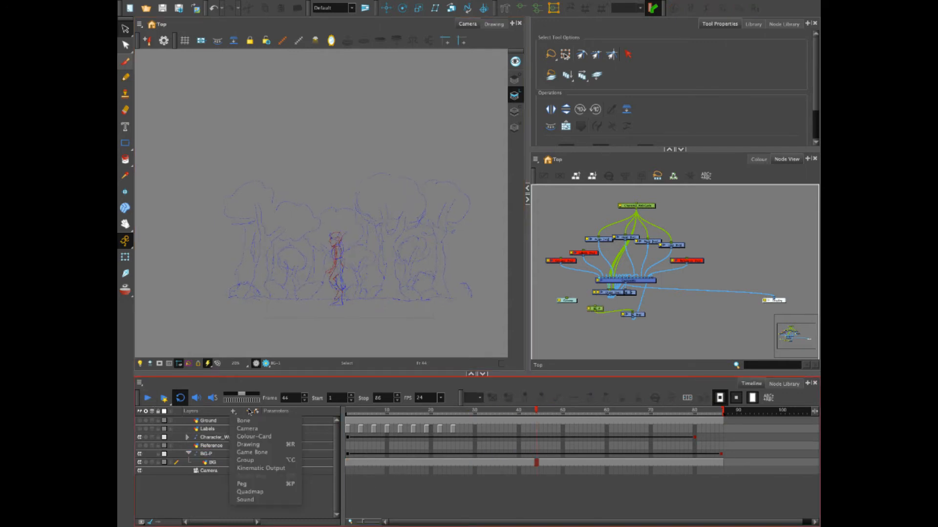
{"action": "left_click", "coordinate": [260, 437]}
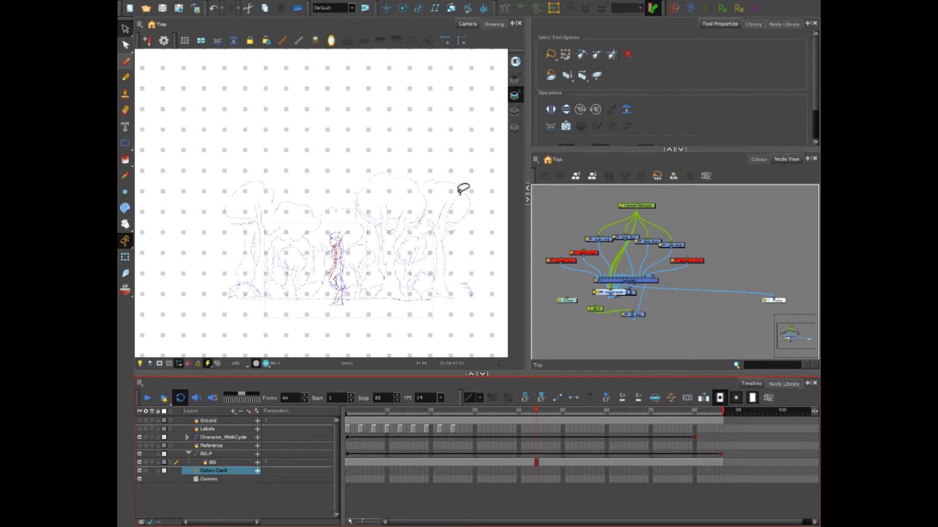
{"action": "left_click", "coordinate": [472, 322]}
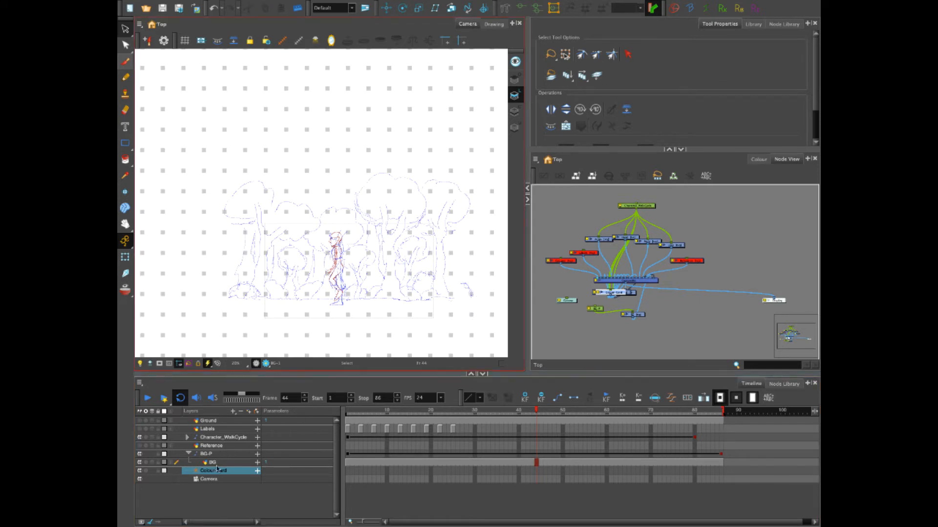
{"action": "left_click", "coordinate": [212, 421]}
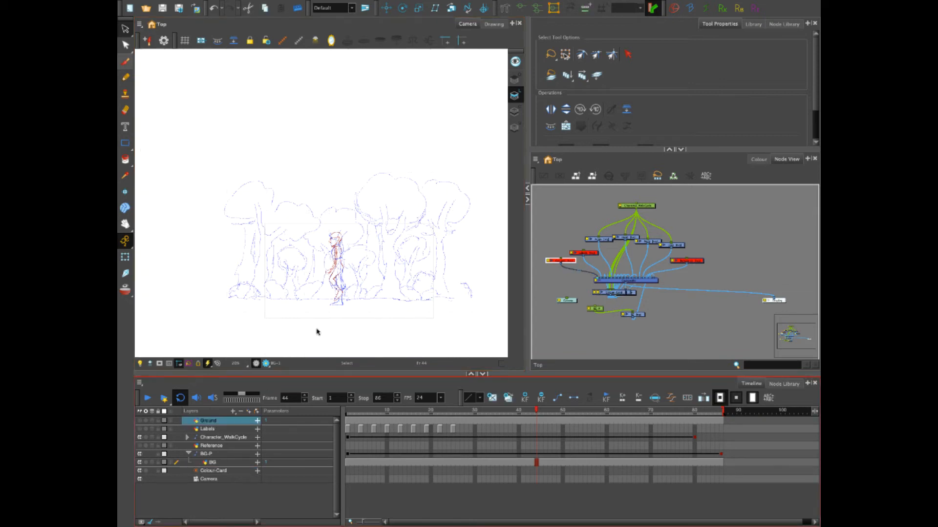
Step: Set the Colour-Card's red, green and blue values to 200 each for a light grey backdrop
{"action": "left_click", "coordinate": [257, 471]}
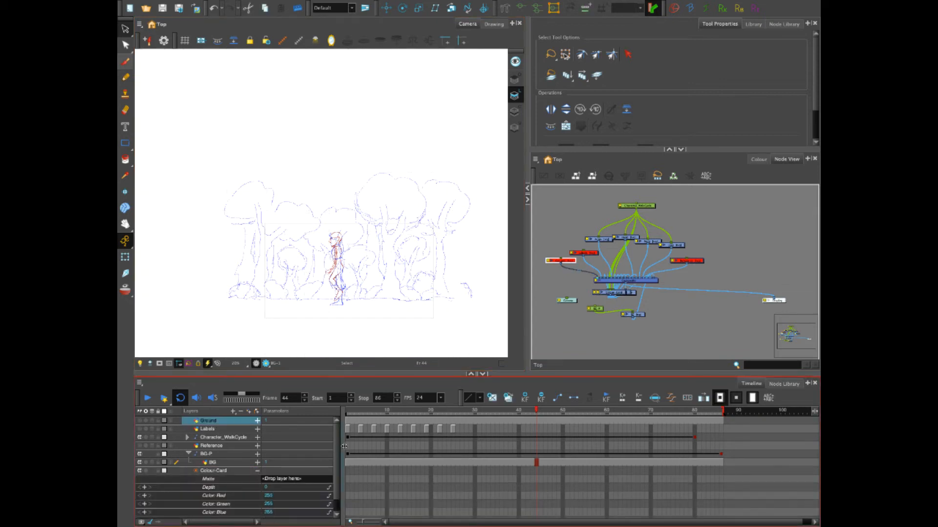
{"action": "scroll", "coordinate": [336, 472], "scroll_direction": "down", "scroll_amount": 1}
{"action": "scroll", "coordinate": [336, 471], "scroll_direction": "down", "scroll_amount": 1}
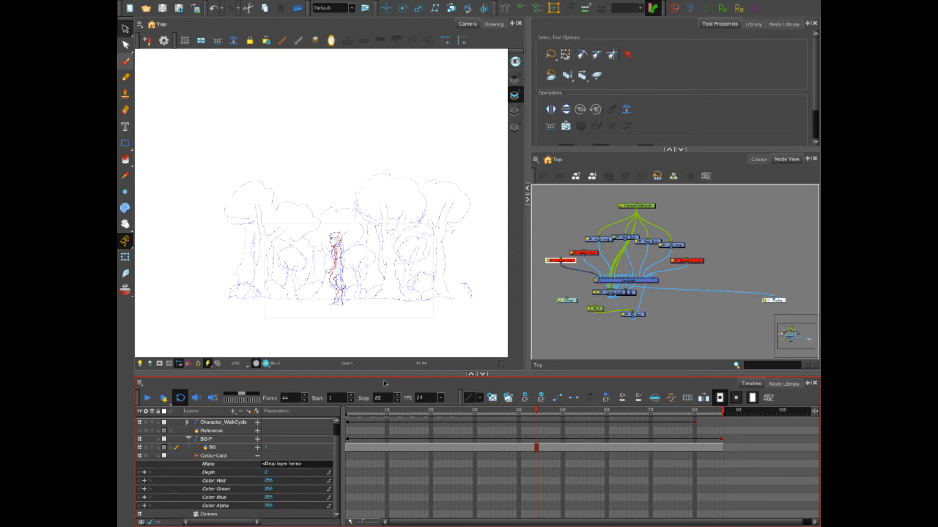
{"action": "left_click", "coordinate": [276, 480]}
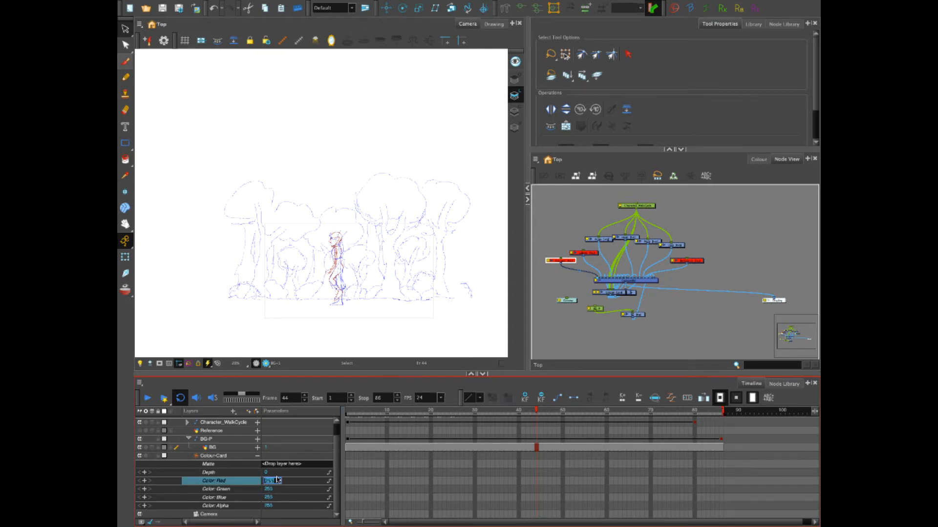
{"action": "type", "text": "200"}
{"action": "left_click", "coordinate": [267, 489]}
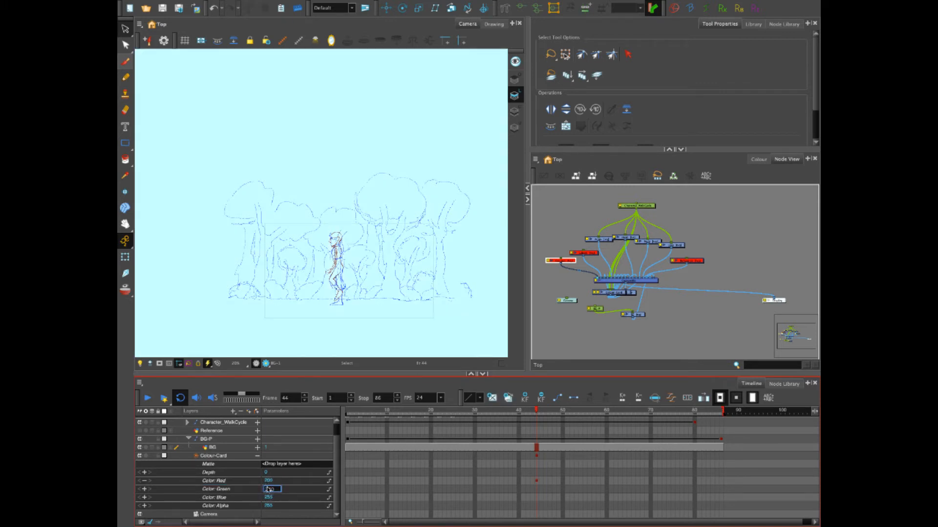
{"action": "type", "text": "200"}
{"action": "left_click", "coordinate": [267, 497]}
{"action": "type", "text": "200"}
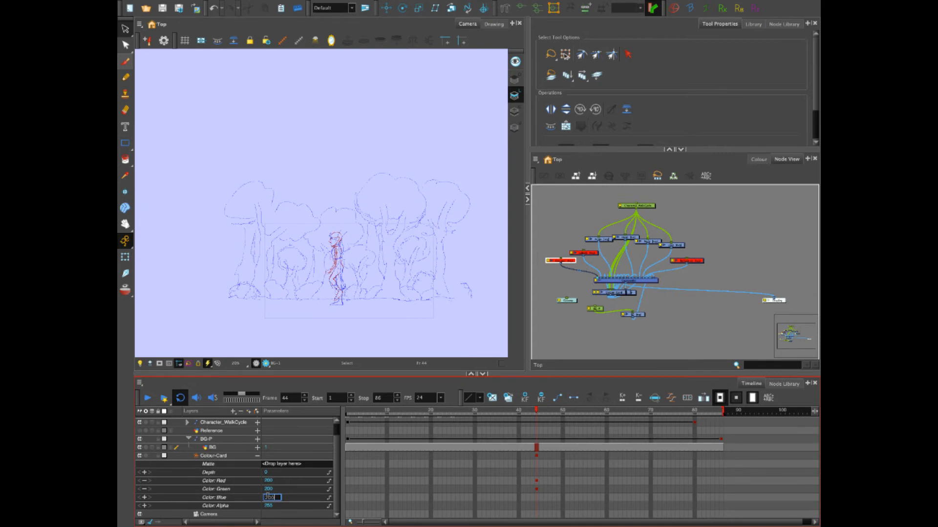
{"action": "key", "text": "Return"}
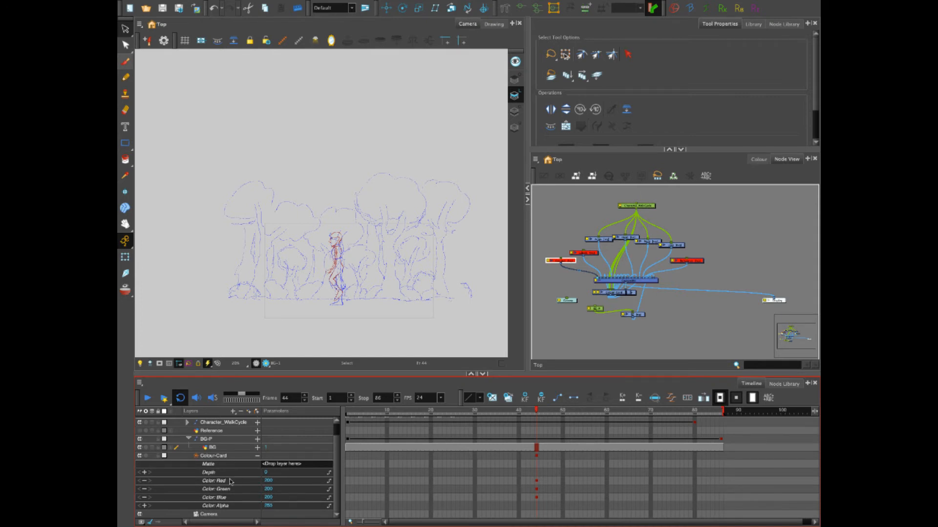
Step: Try a red value of 255 on the Colour-Card and restore it to 200
{"action": "left_click", "coordinate": [274, 479]}
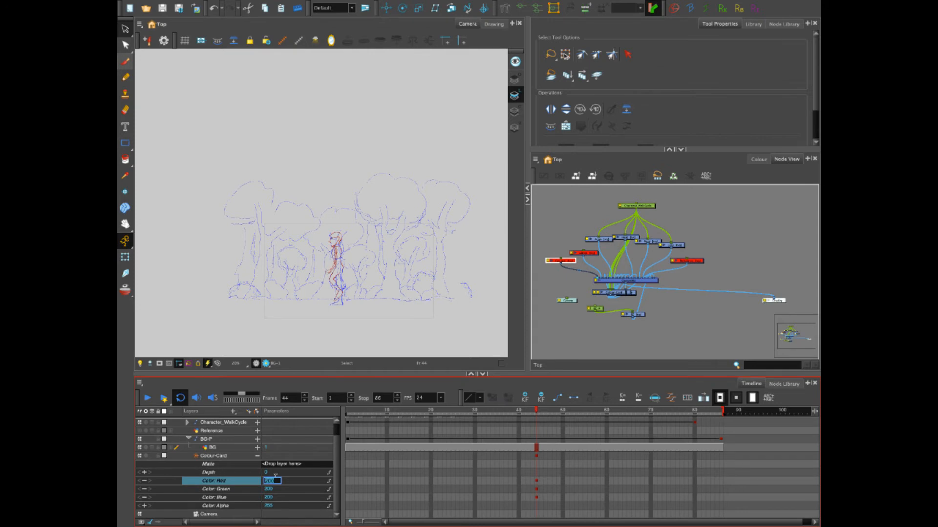
{"action": "type", "text": "255"}
{"action": "key", "text": "Return"}
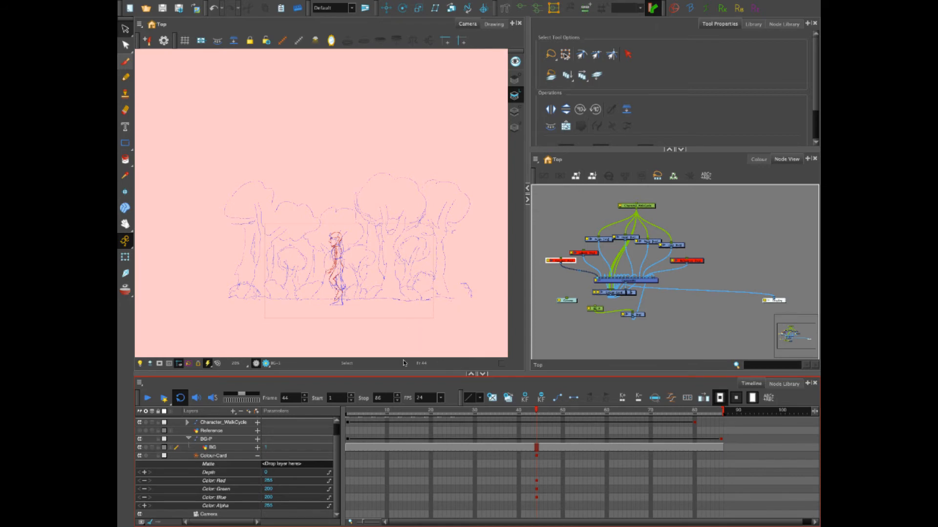
{"action": "left_click", "coordinate": [274, 480]}
{"action": "type", "text": "20"}
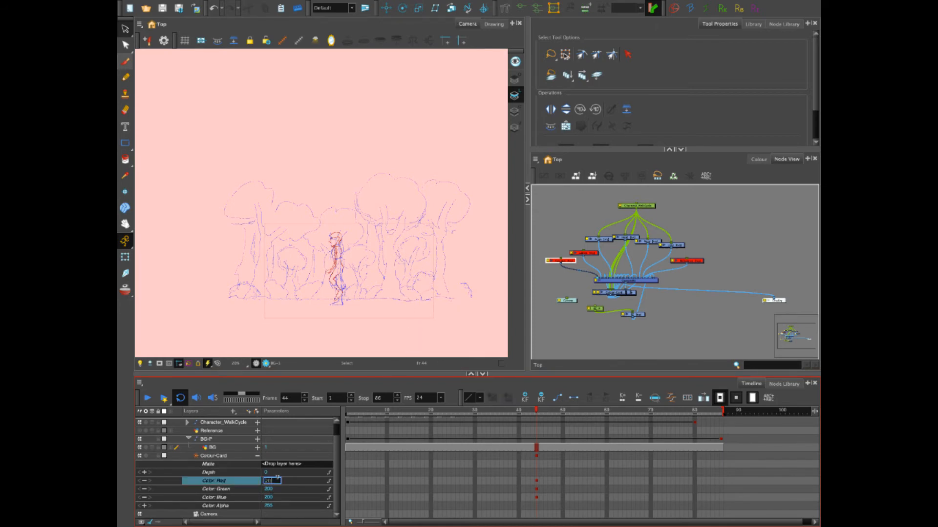
{"action": "type", "text": "0"}
{"action": "key", "text": "Return"}
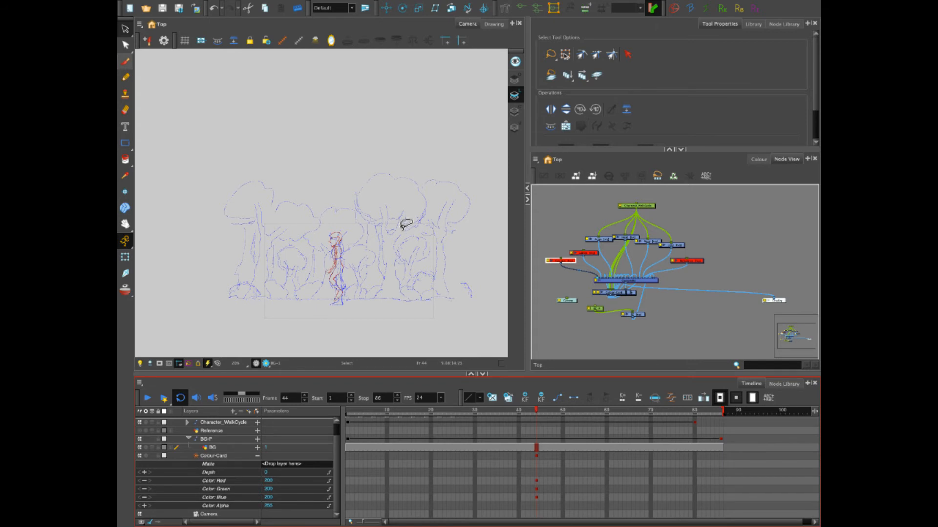
Step: Return to frame 1, compare the scene with the Colour-Card hidden and shown, and collapse its parameters
{"action": "mouse_move", "coordinate": [361, 414]}
{"action": "left_mouse_down"}
{"action": "mouse_move", "coordinate": [446, 417]}
{"action": "mouse_move", "coordinate": [347, 418]}
{"action": "left_mouse_up"}
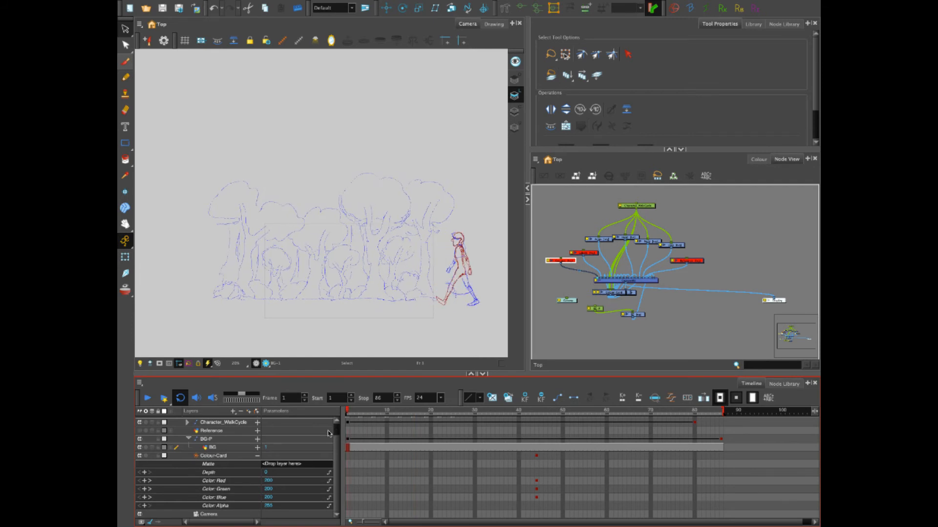
{"action": "left_click", "coordinate": [142, 457]}
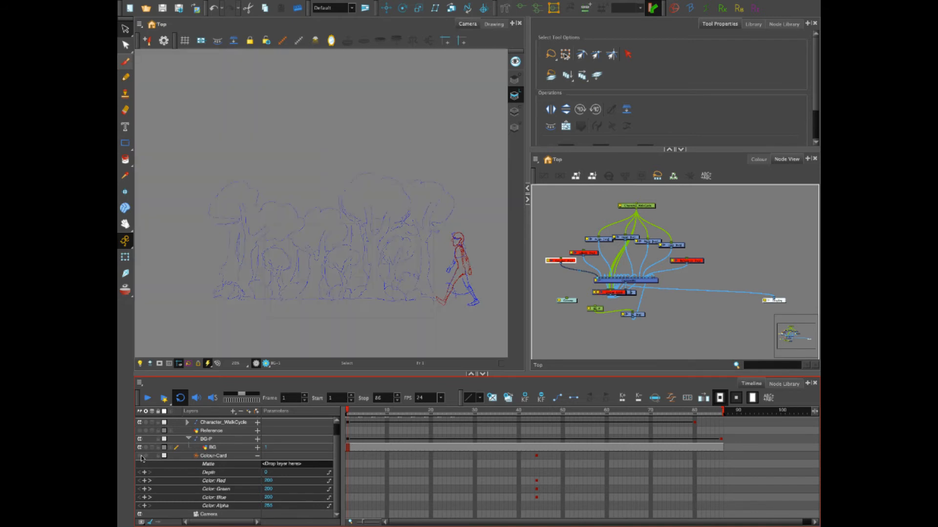
{"action": "left_click", "coordinate": [140, 457]}
{"action": "mouse_move", "coordinate": [350, 412]}
{"action": "left_mouse_down"}
{"action": "mouse_move", "coordinate": [440, 411]}
{"action": "mouse_move", "coordinate": [348, 412]}
{"action": "left_mouse_up"}
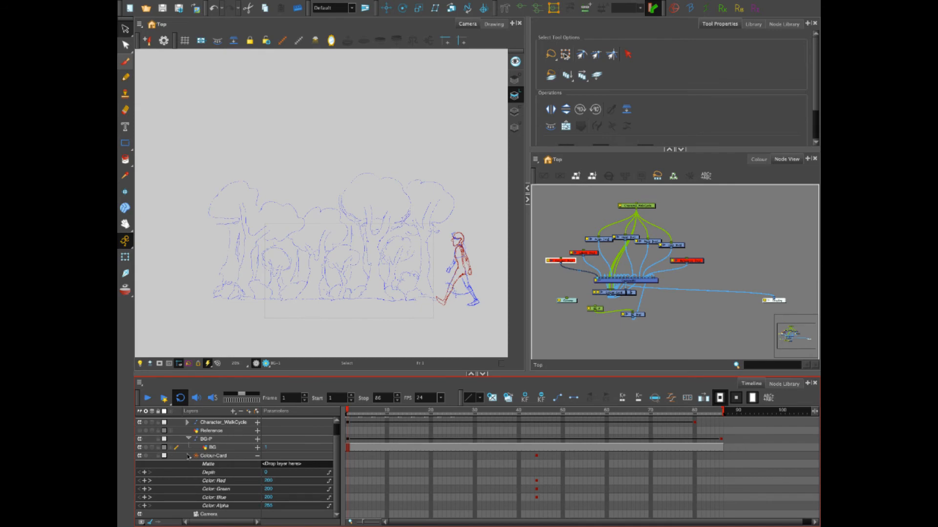
{"action": "left_click", "coordinate": [258, 456]}
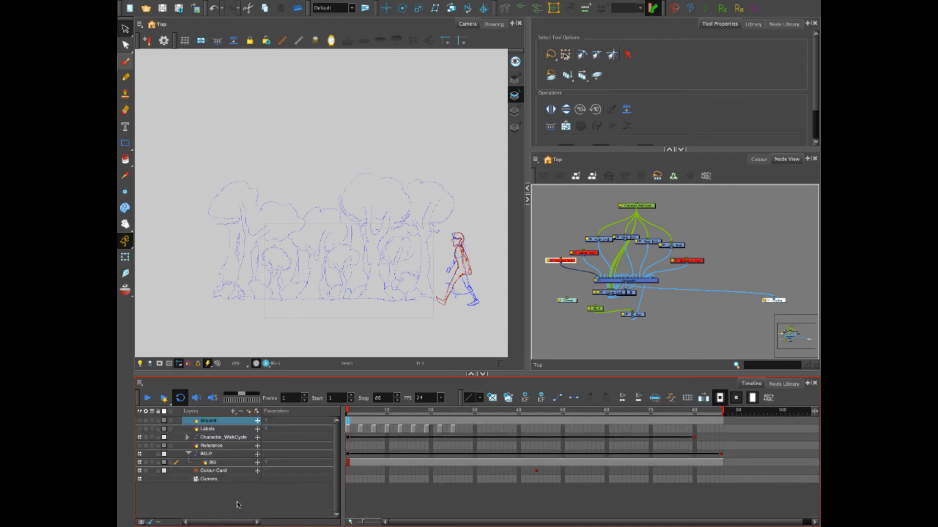
{"action": "scroll", "coordinate": [401, 276], "scroll_direction": "up", "scroll_amount": 2}
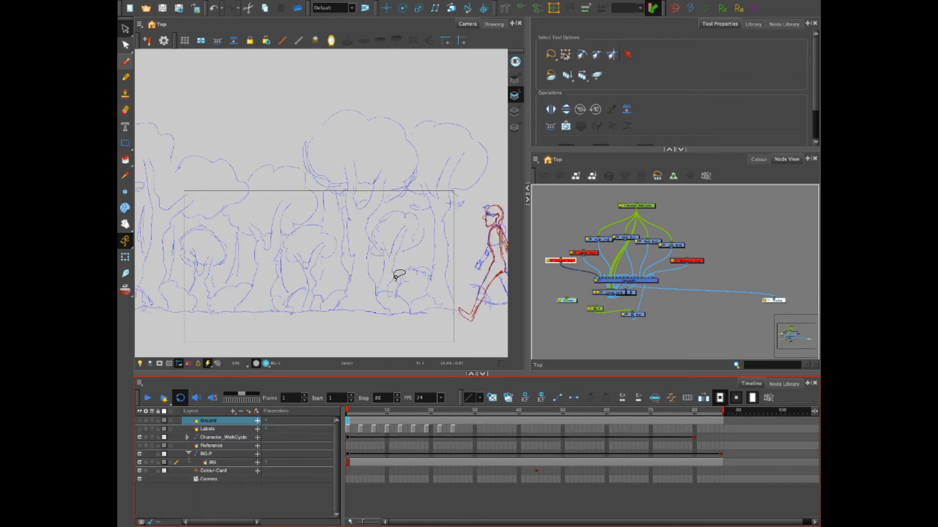
{"action": "mouse_move", "coordinate": [355, 411]}
{"action": "left_mouse_down"}
{"action": "mouse_move", "coordinate": [383, 410]}
{"action": "mouse_move", "coordinate": [347, 410]}
{"action": "left_mouse_up"}
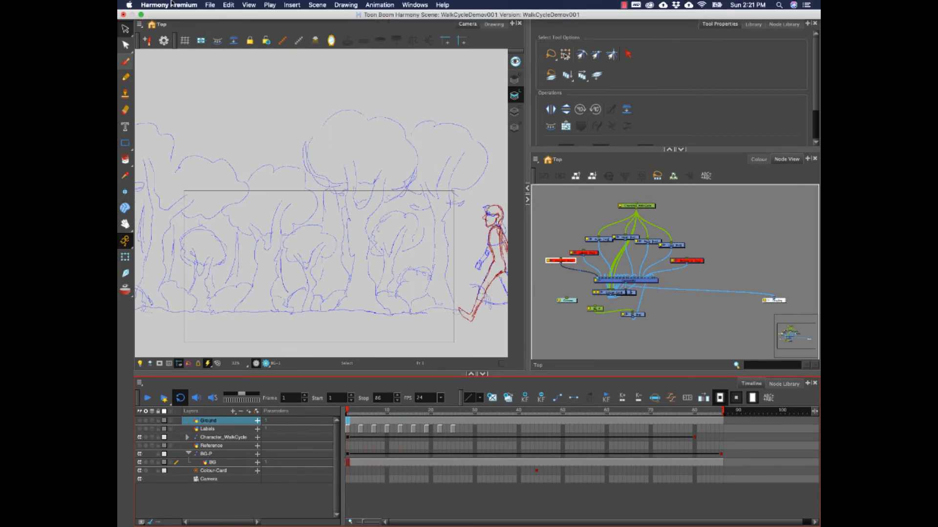
Step: Start a movie export of the scene and choose the Desktop as the output folder
{"action": "left_click", "coordinate": [207, 5]}
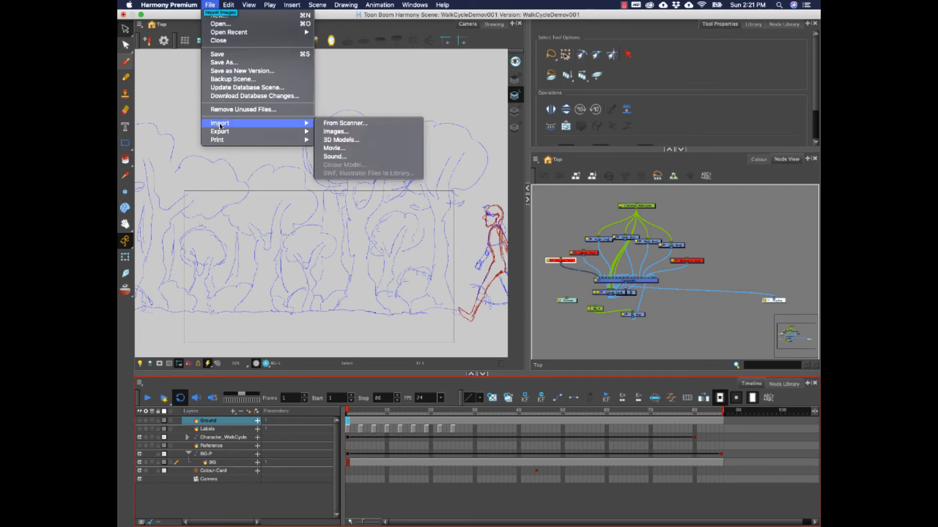
{"action": "mouse_move", "coordinate": [254, 131]}
{"action": "left_click", "coordinate": [341, 141]}
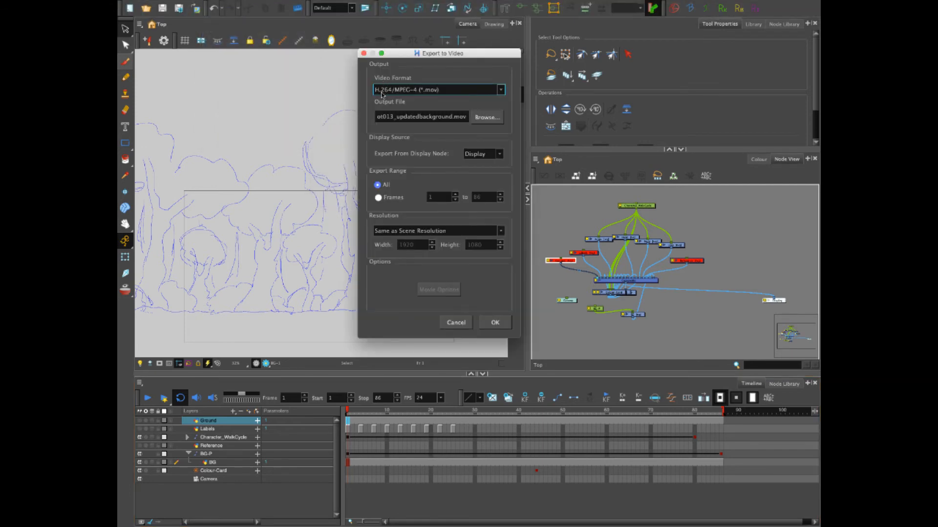
{"action": "left_click", "coordinate": [476, 118]}
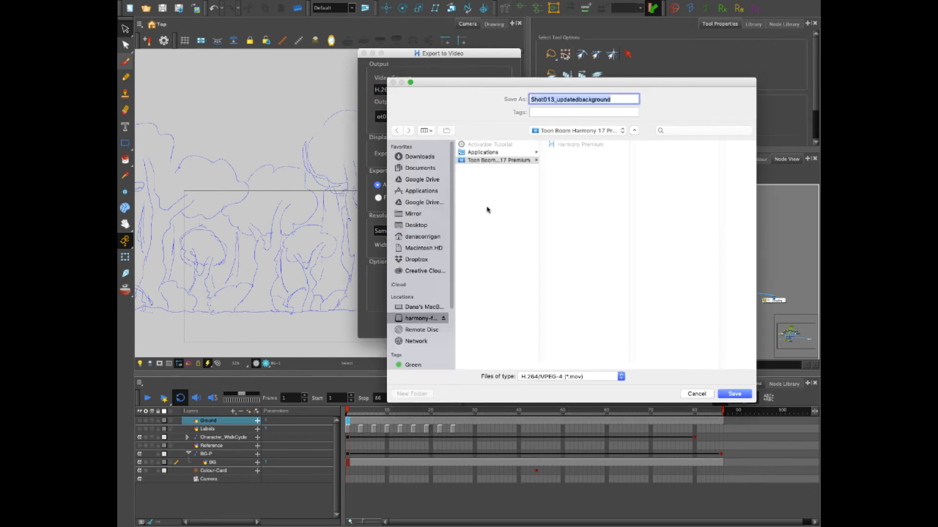
{"action": "left_click", "coordinate": [488, 212]}
{"action": "left_click", "coordinate": [418, 225]}
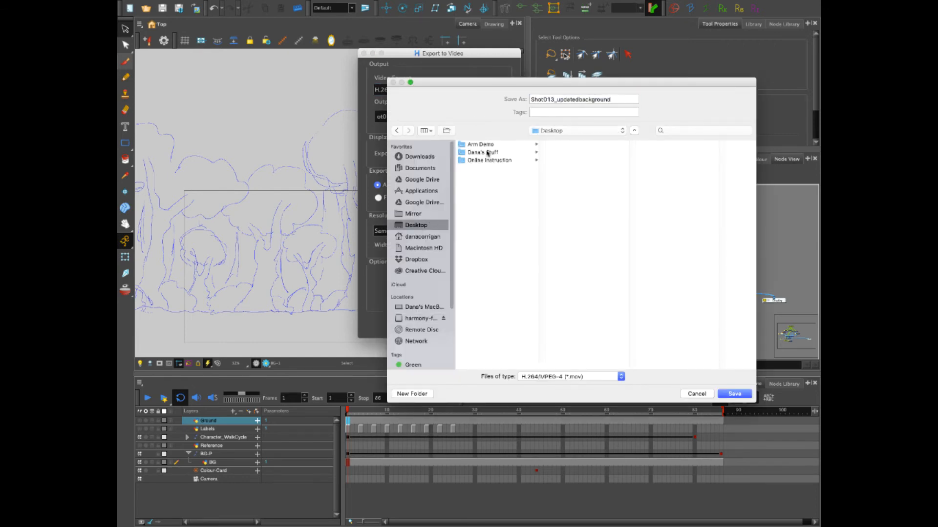
Step: Name the movie file with the animator's name followed by _WalkCycle, save that location and run the export
{"action": "left_click_drag", "start_coordinate": [619, 100], "coordinate": [530, 99]}
{"action": "type", "text": "WalkCycleDemo"}
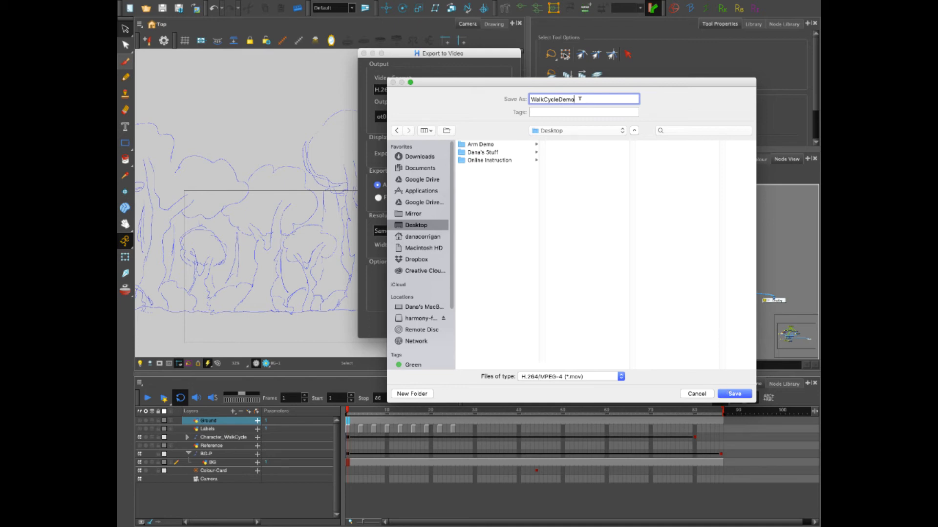
{"action": "left_click_drag", "start_coordinate": [580, 99], "coordinate": [496, 89]}
{"action": "left_click", "coordinate": [530, 99]}
{"action": "type", "text": "DCorrigan_"}
{"action": "left_click_drag", "start_coordinate": [603, 99], "coordinate": [587, 99]}
{"action": "type", "text": "P"}
{"action": "left_click", "coordinate": [735, 394]}
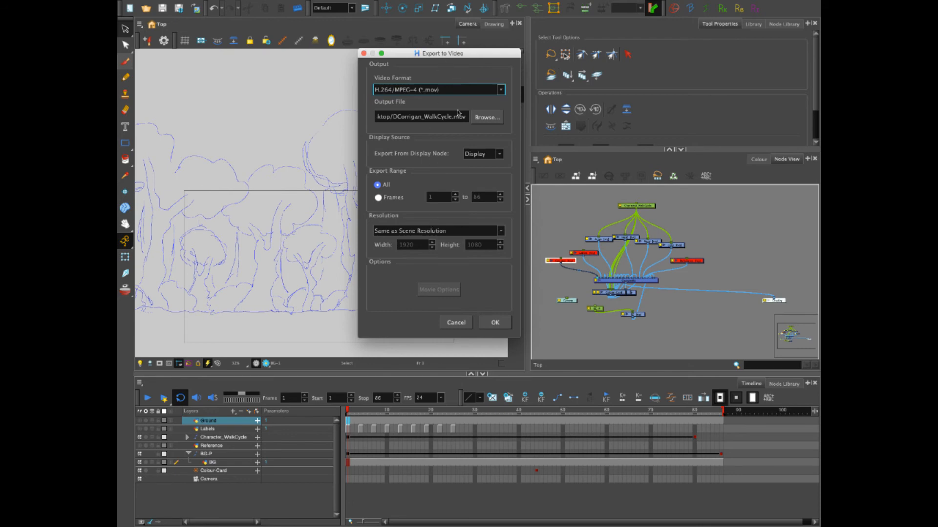
{"action": "left_click", "coordinate": [495, 322]}
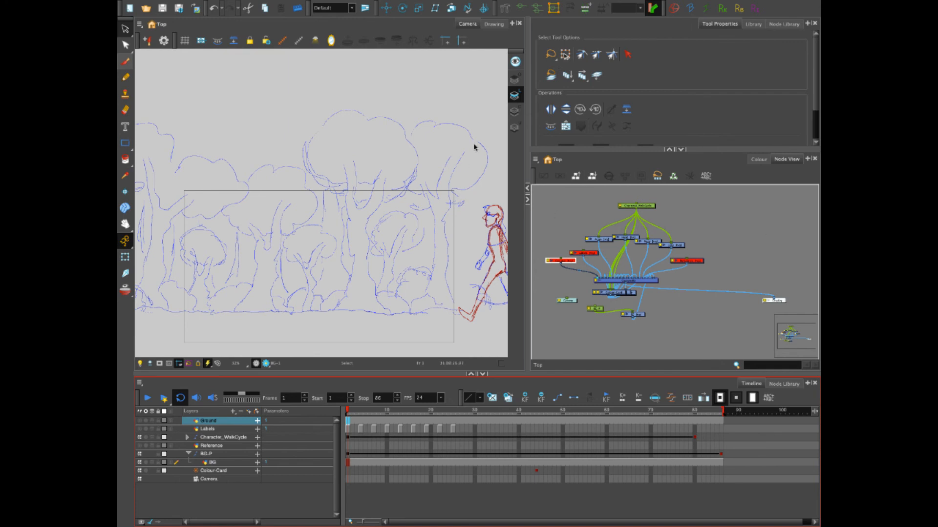
Step: Switch to QuickTime Player, play the exported walk cycle movie to review it, and close it
{"action": "left_click", "coordinate": [508, 136]}
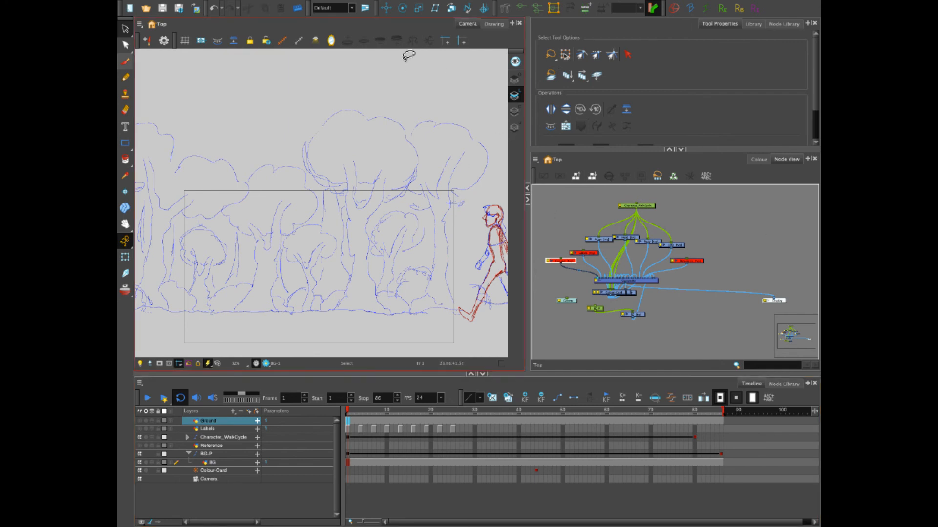
{"action": "left_click", "coordinate": [140, 14]}
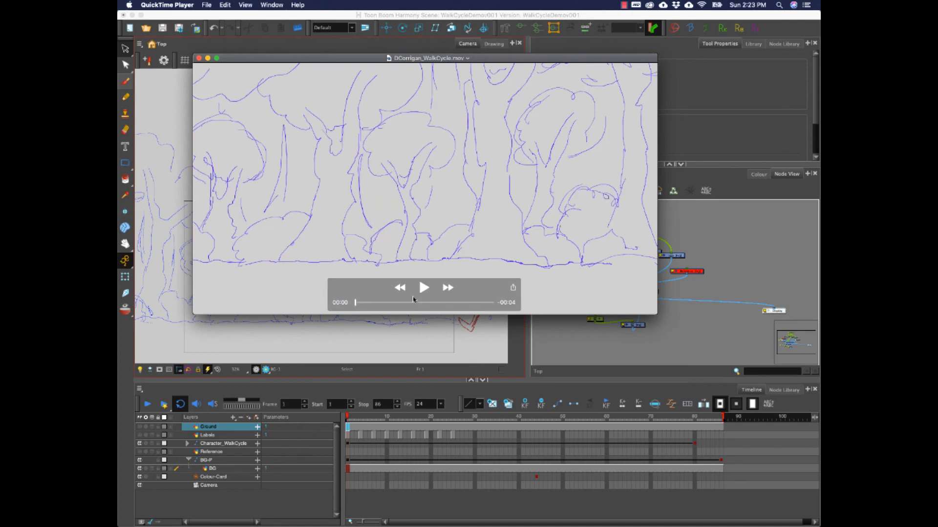
{"action": "left_click", "coordinate": [423, 275]}
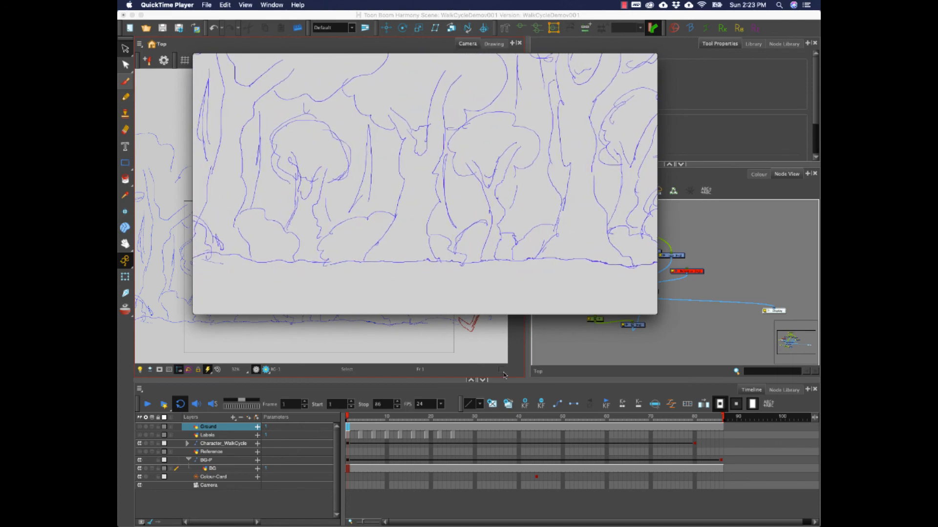
{"action": "left_click", "coordinate": [423, 288]}
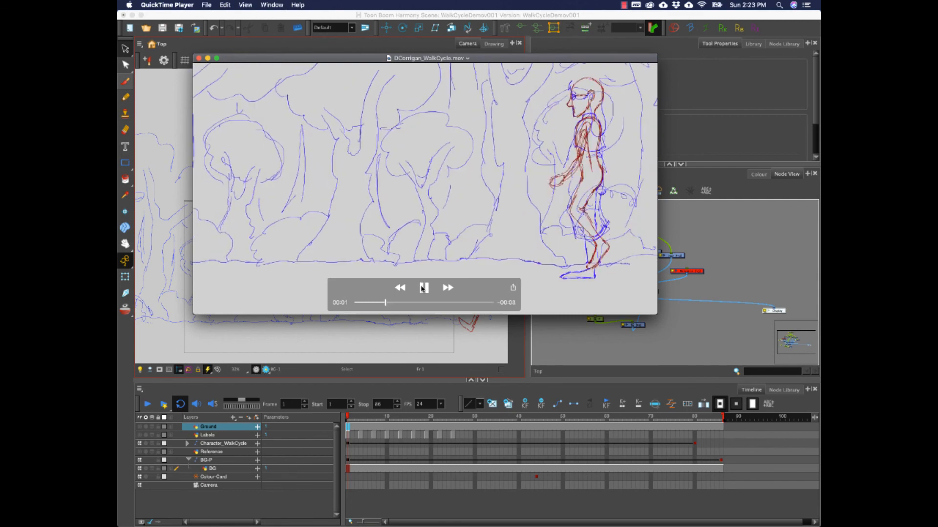
{"action": "left_click", "coordinate": [199, 58]}
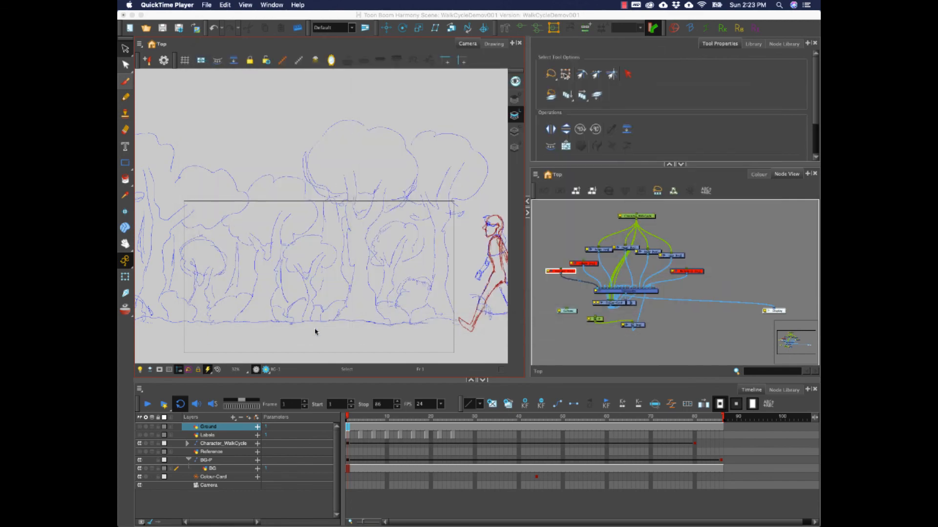
Step: Move the Camera layer slightly upward at frame 1 with the Translate tool
{"action": "left_click", "coordinate": [220, 484]}
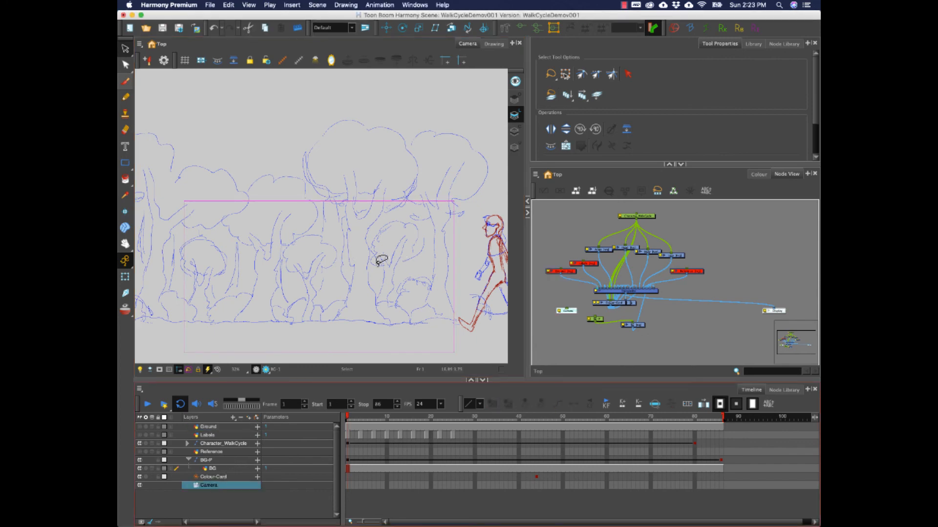
{"action": "left_click", "coordinate": [385, 28]}
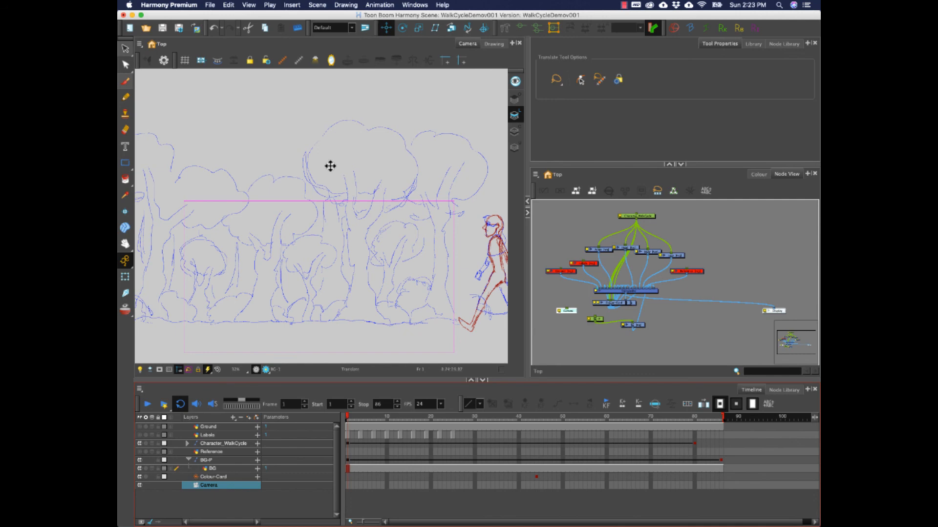
{"action": "left_click_drag", "start_coordinate": [328, 201], "coordinate": [327, 191]}
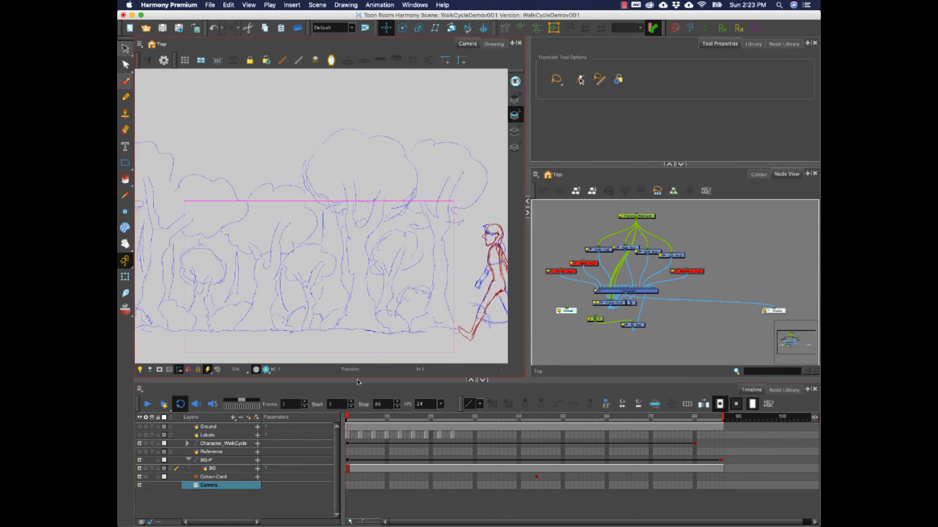
Step: Export the whole scene again as an H.264/MPEG-4 movie with the same settings, overwriting the existing walk cycle file on the Desktop
{"action": "left_click_drag", "start_coordinate": [353, 412], "coordinate": [306, 417]}
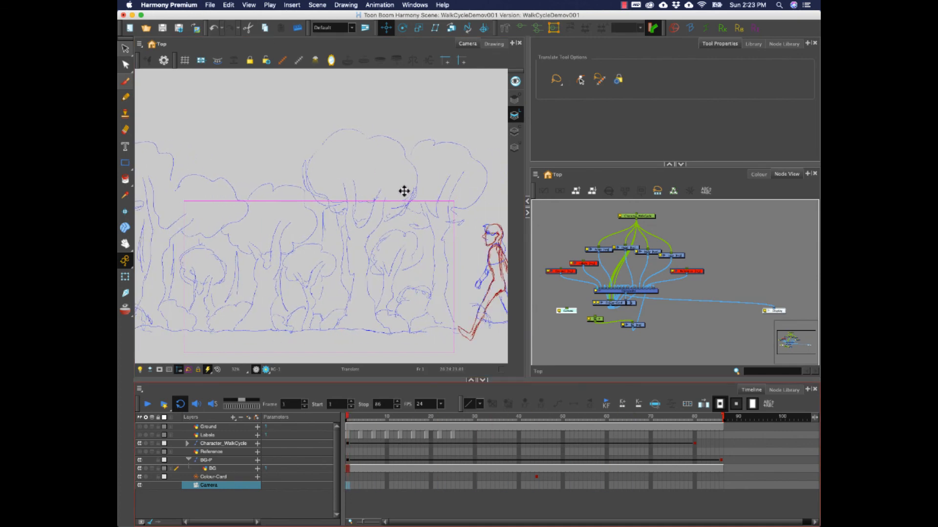
{"action": "left_click", "coordinate": [210, 5]}
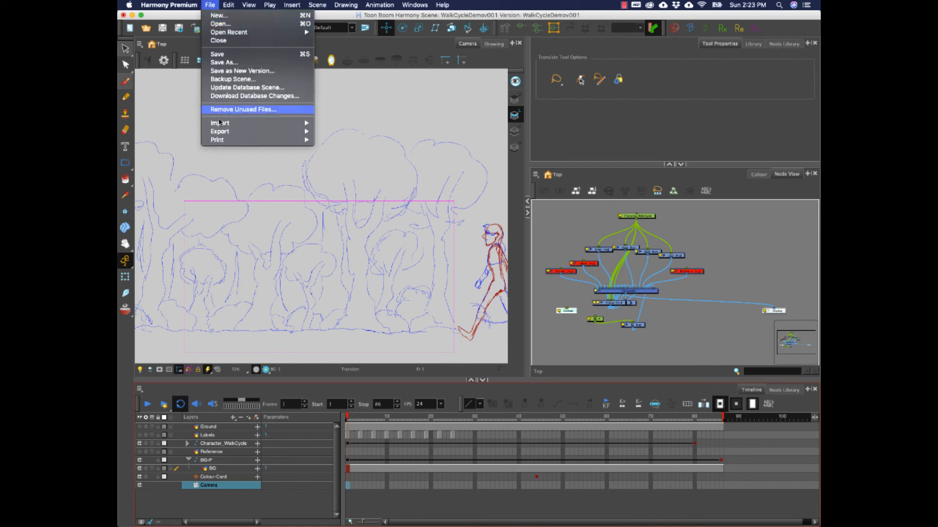
{"action": "mouse_move", "coordinate": [219, 133]}
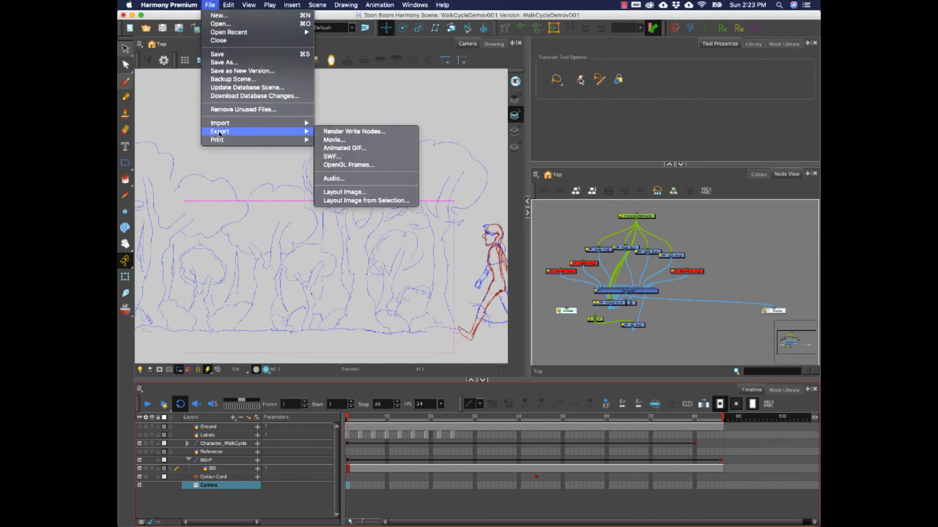
{"action": "left_click", "coordinate": [326, 142]}
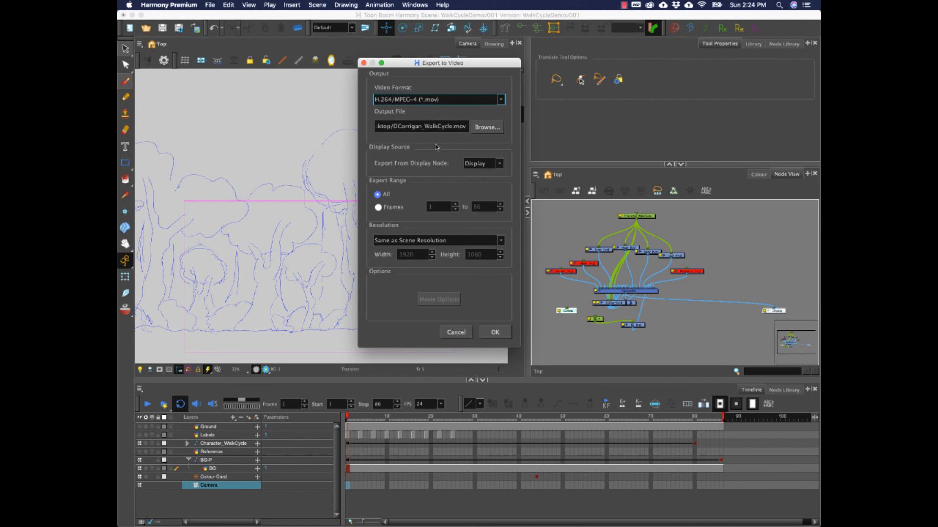
{"action": "left_click", "coordinate": [496, 332]}
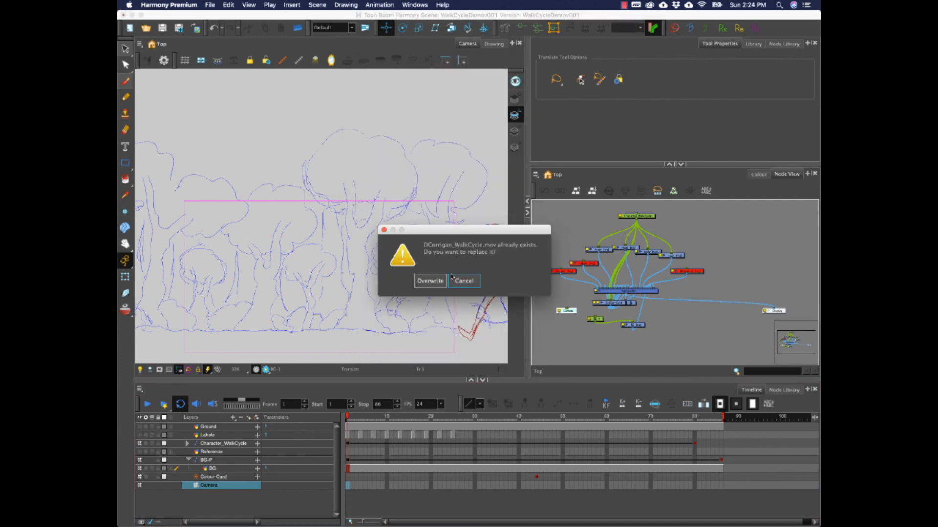
{"action": "left_click", "coordinate": [428, 285]}
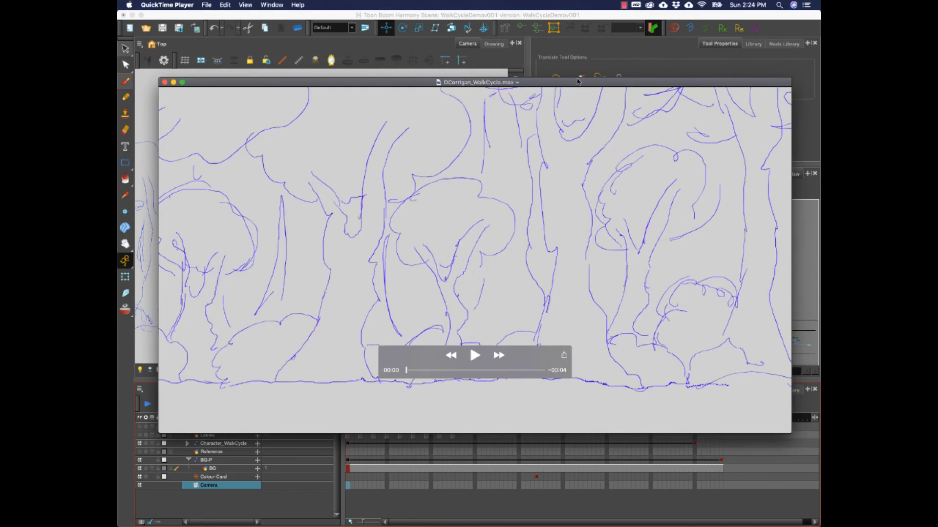
Step: Play the re-exported walk cycle movie in QuickTime Player to review the adjusted camera framing, and close it
{"action": "key", "text": "space"}
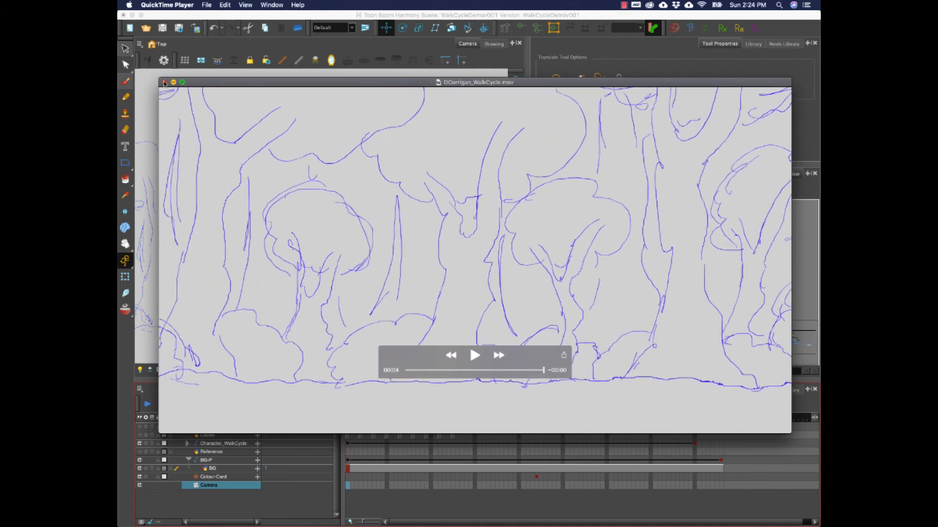
{"action": "left_click", "coordinate": [165, 82]}
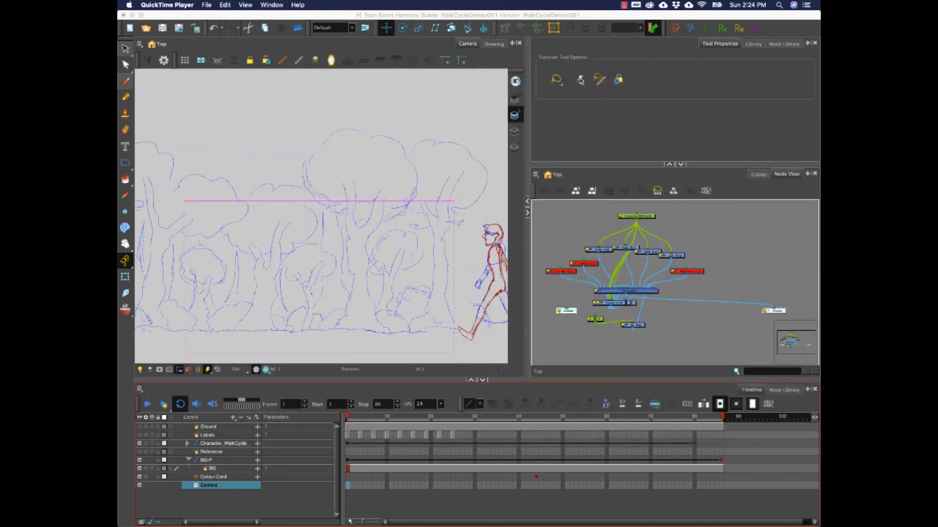